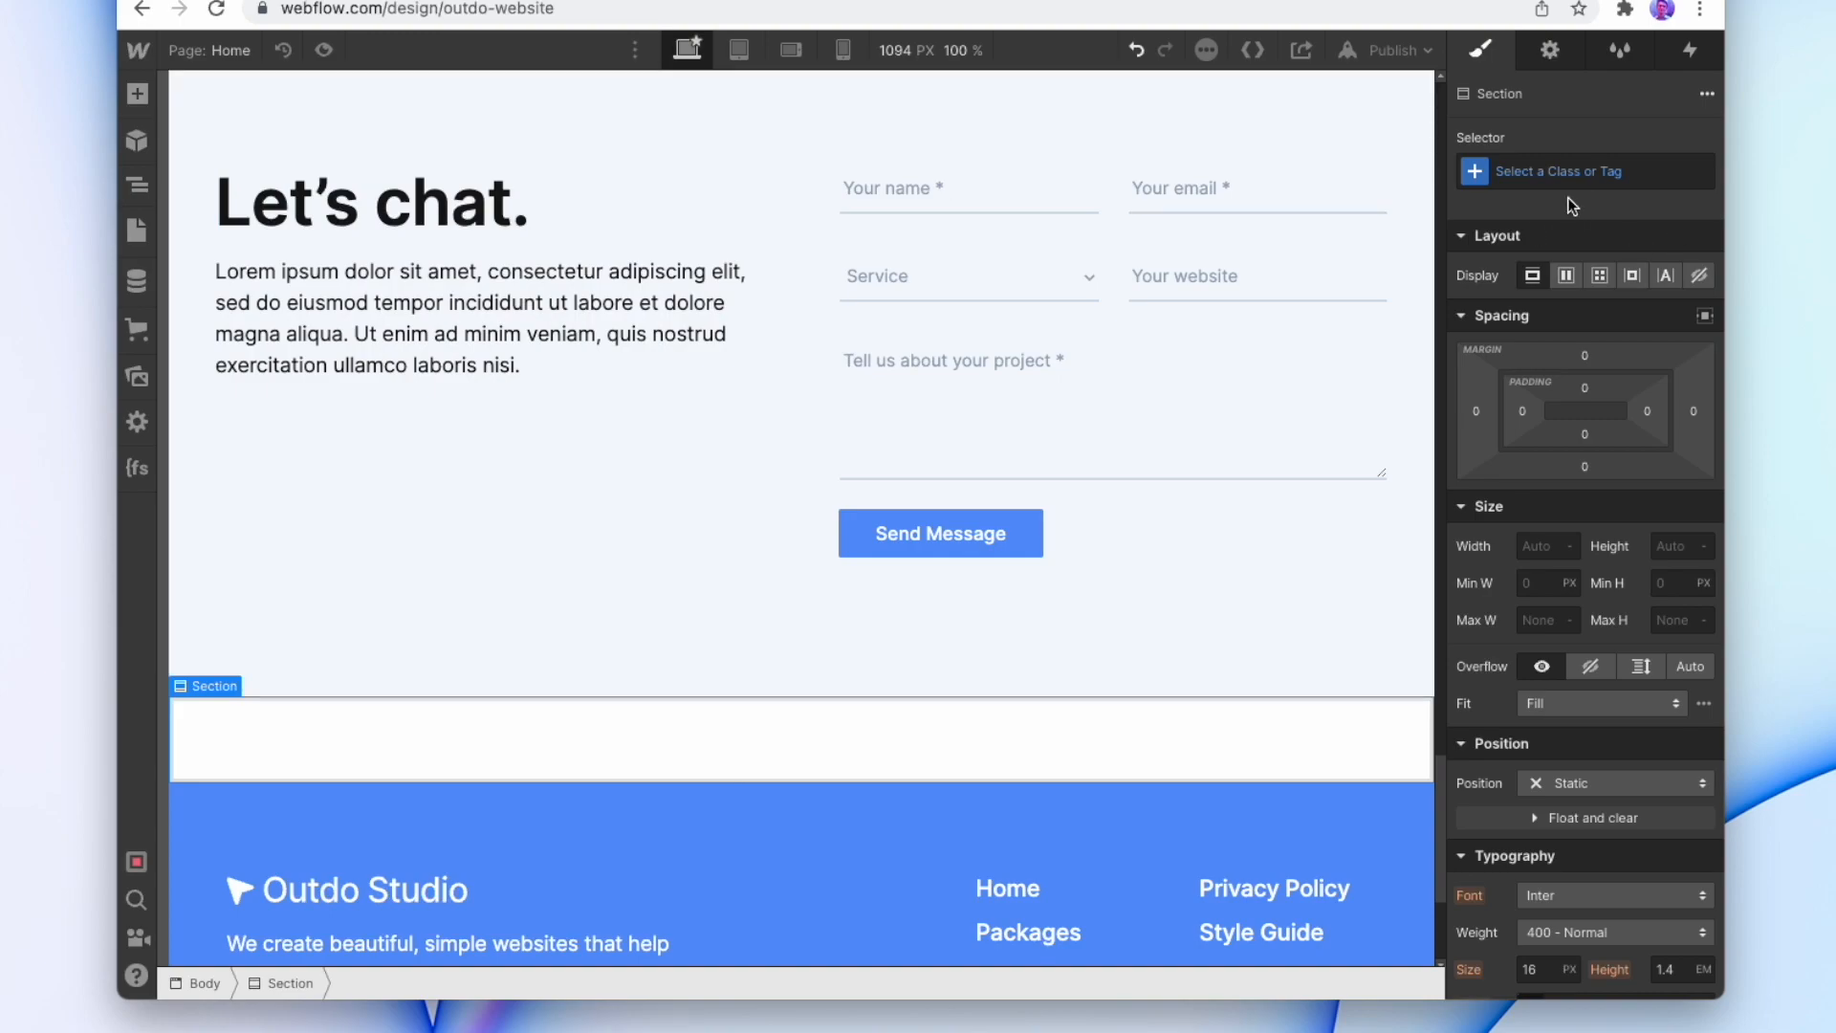
Apply the Section class to the empty section between the contact form and the footer.
text(sec)
click(1483, 296)
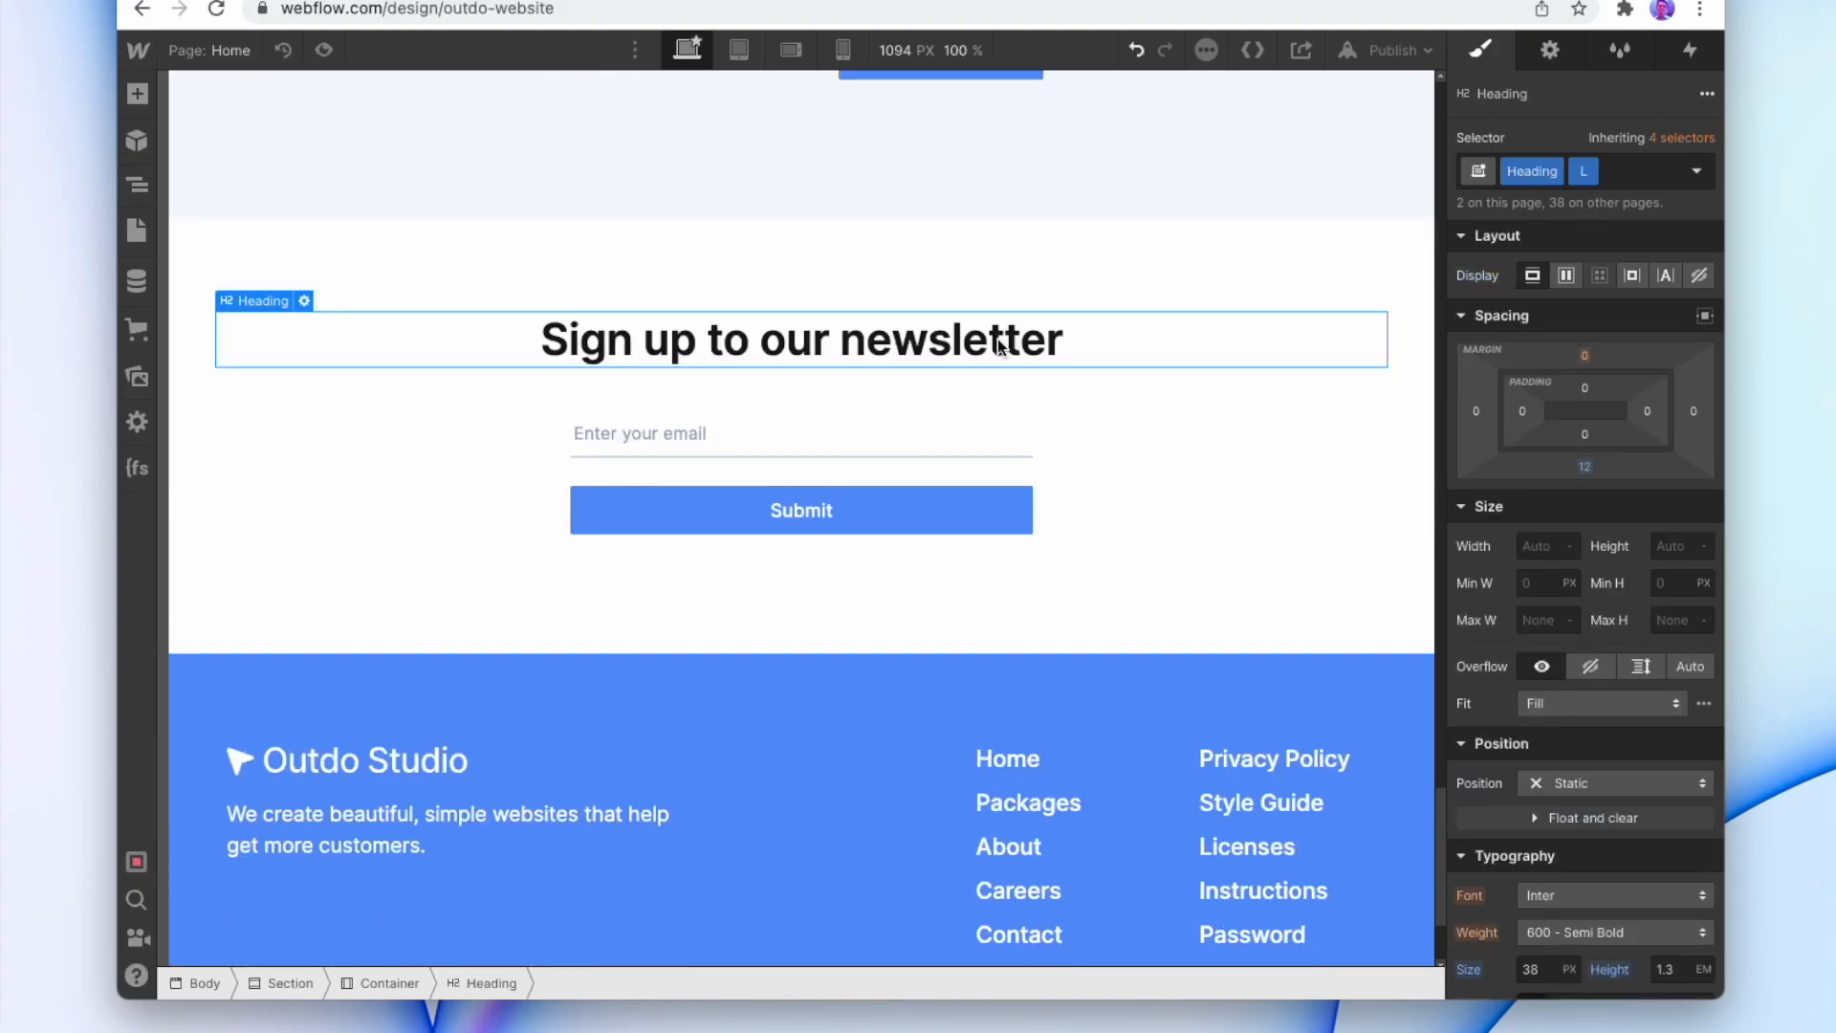
key(ctrl+z)
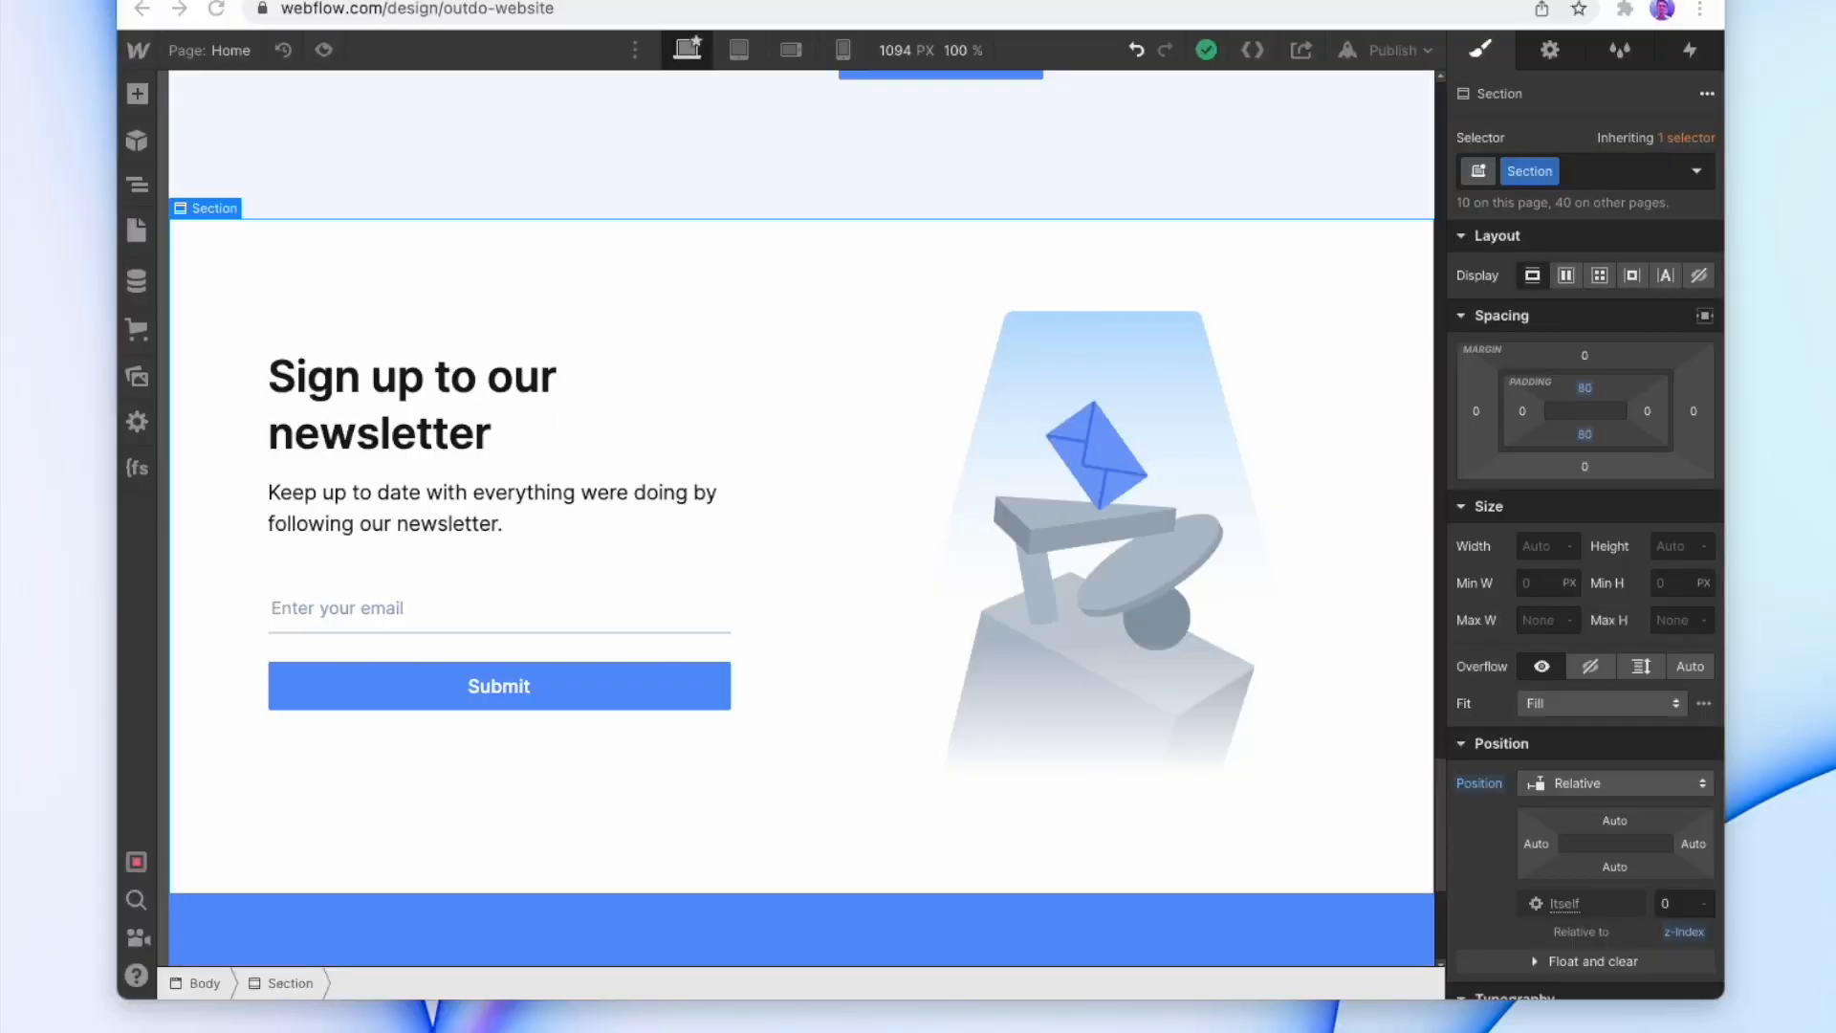
Replace the newsletter heading with "Learn how to maximise your website.".
double_click(605, 476)
text(Lea)
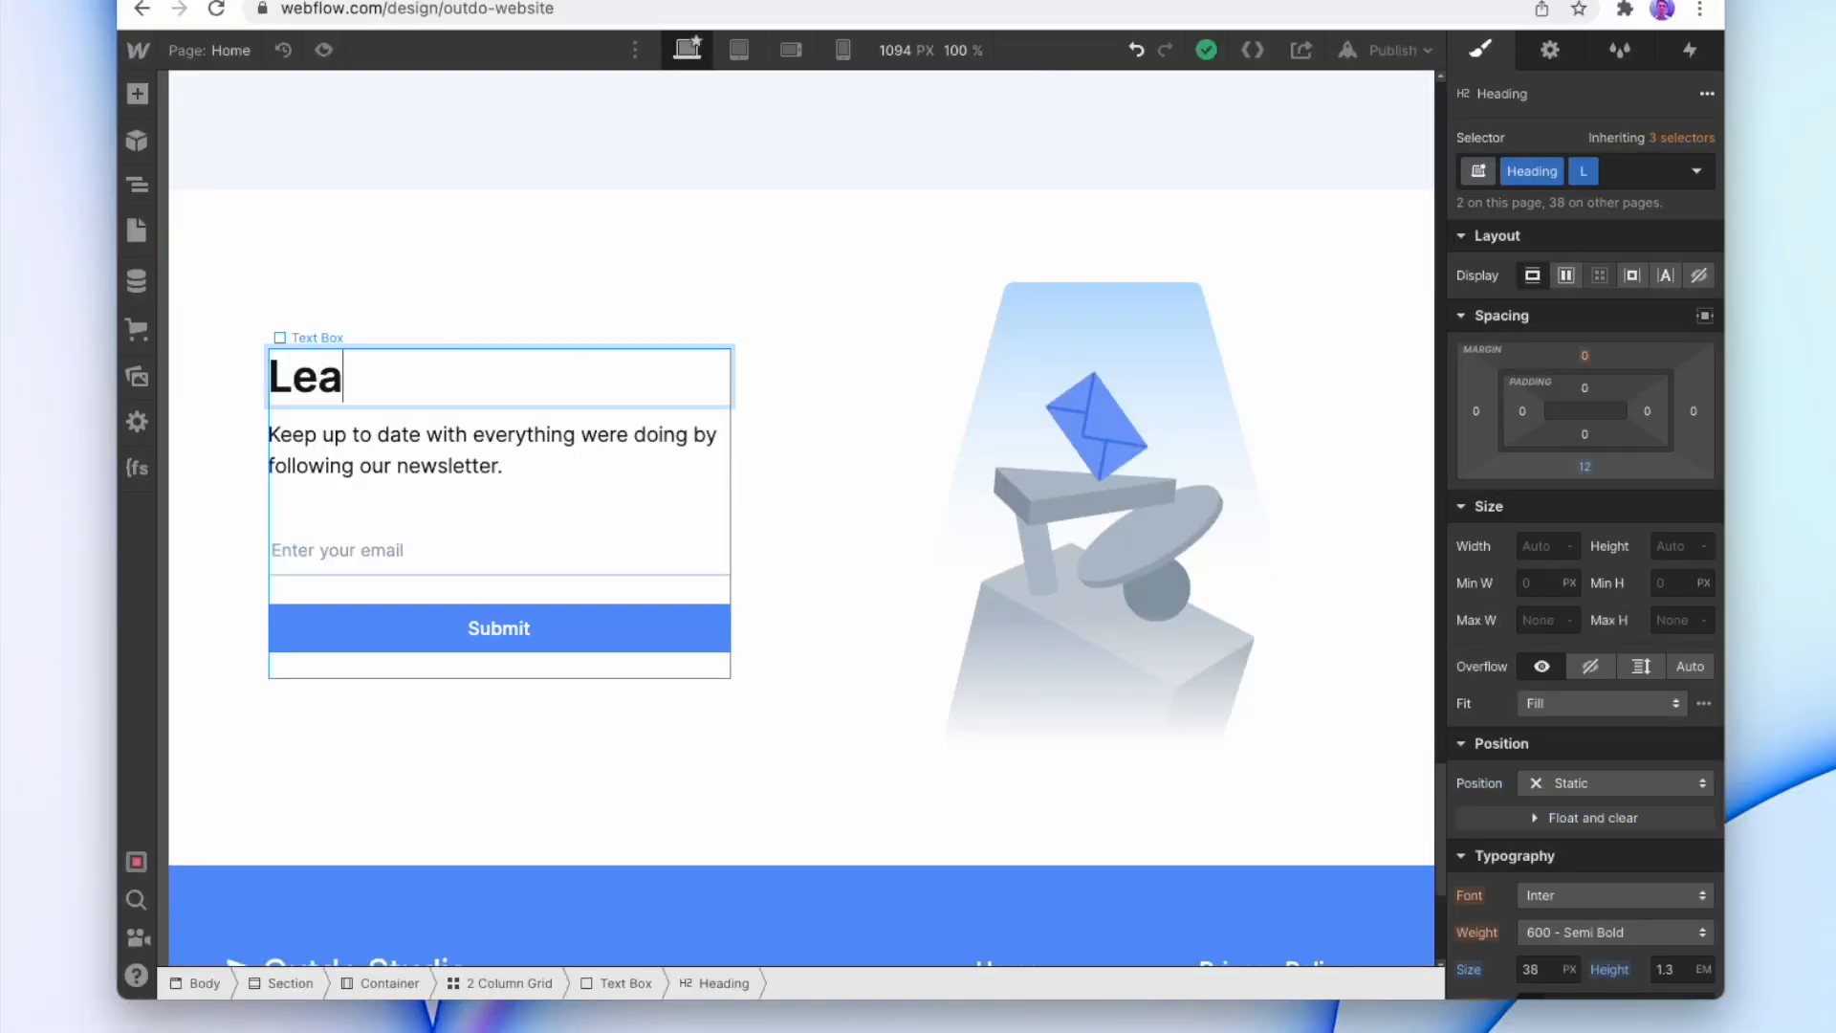
text(rn how to )
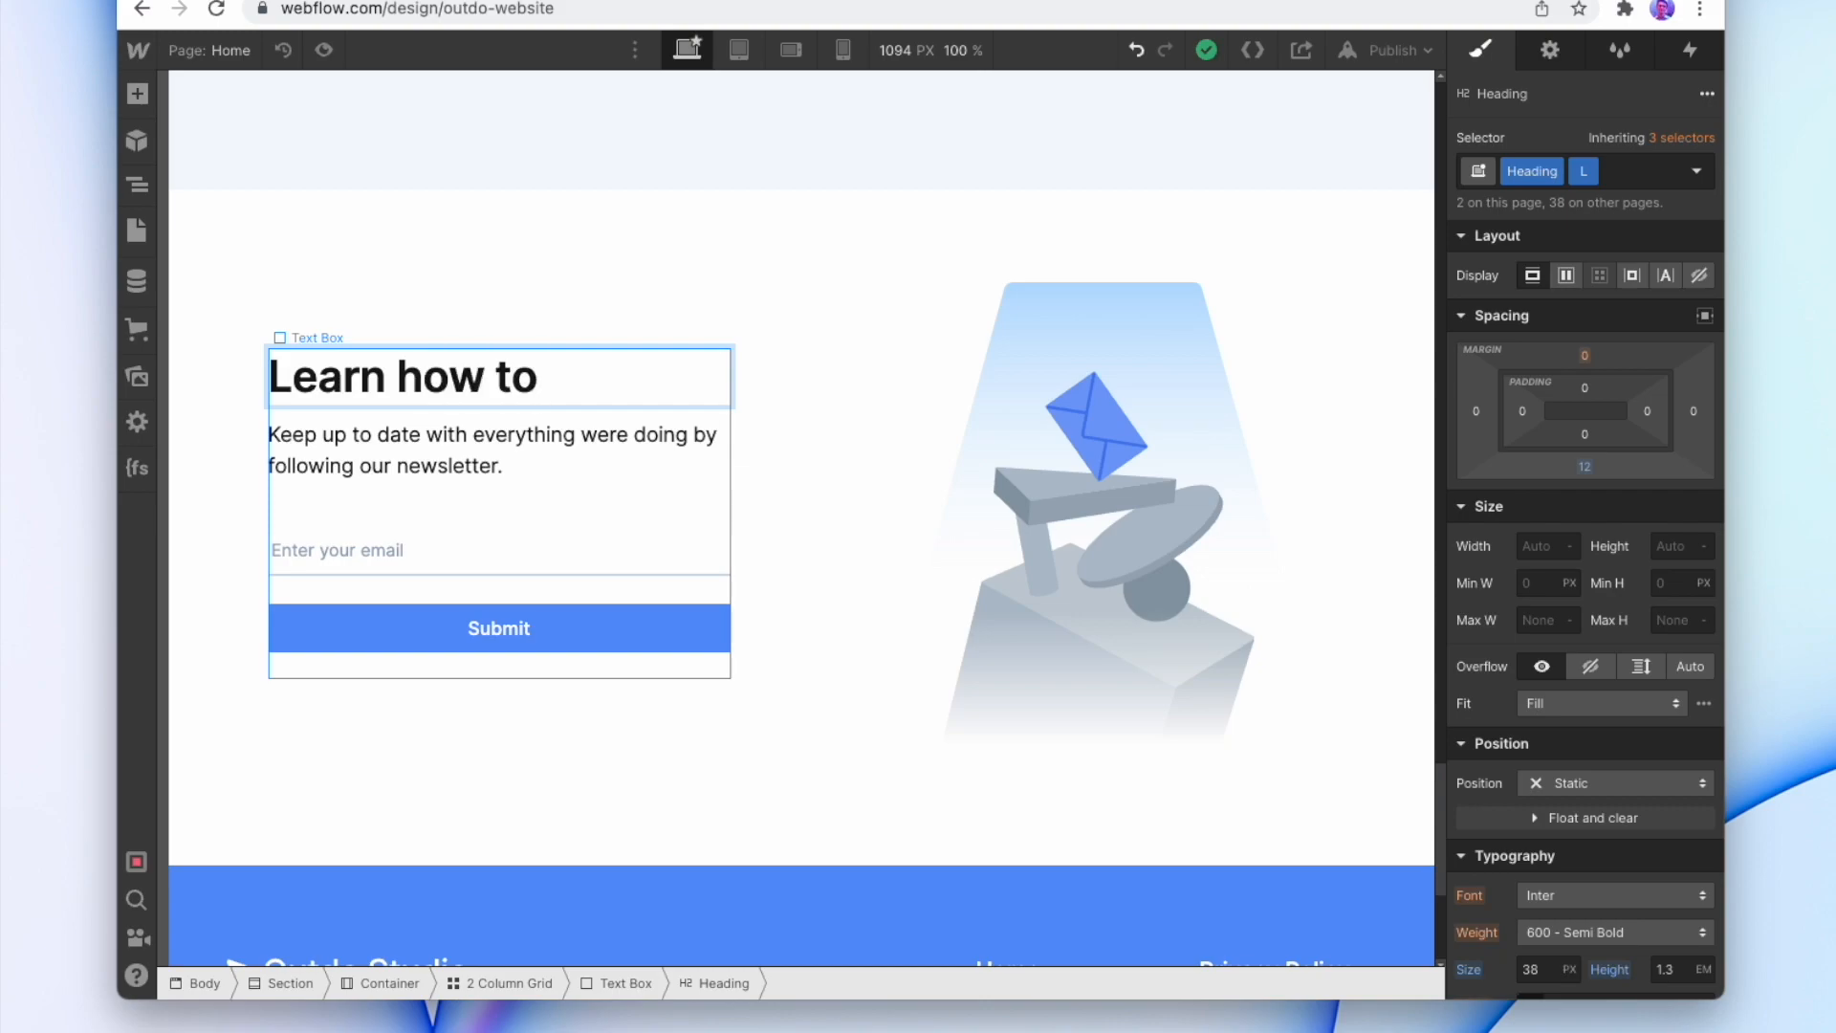
text(maximise your w)
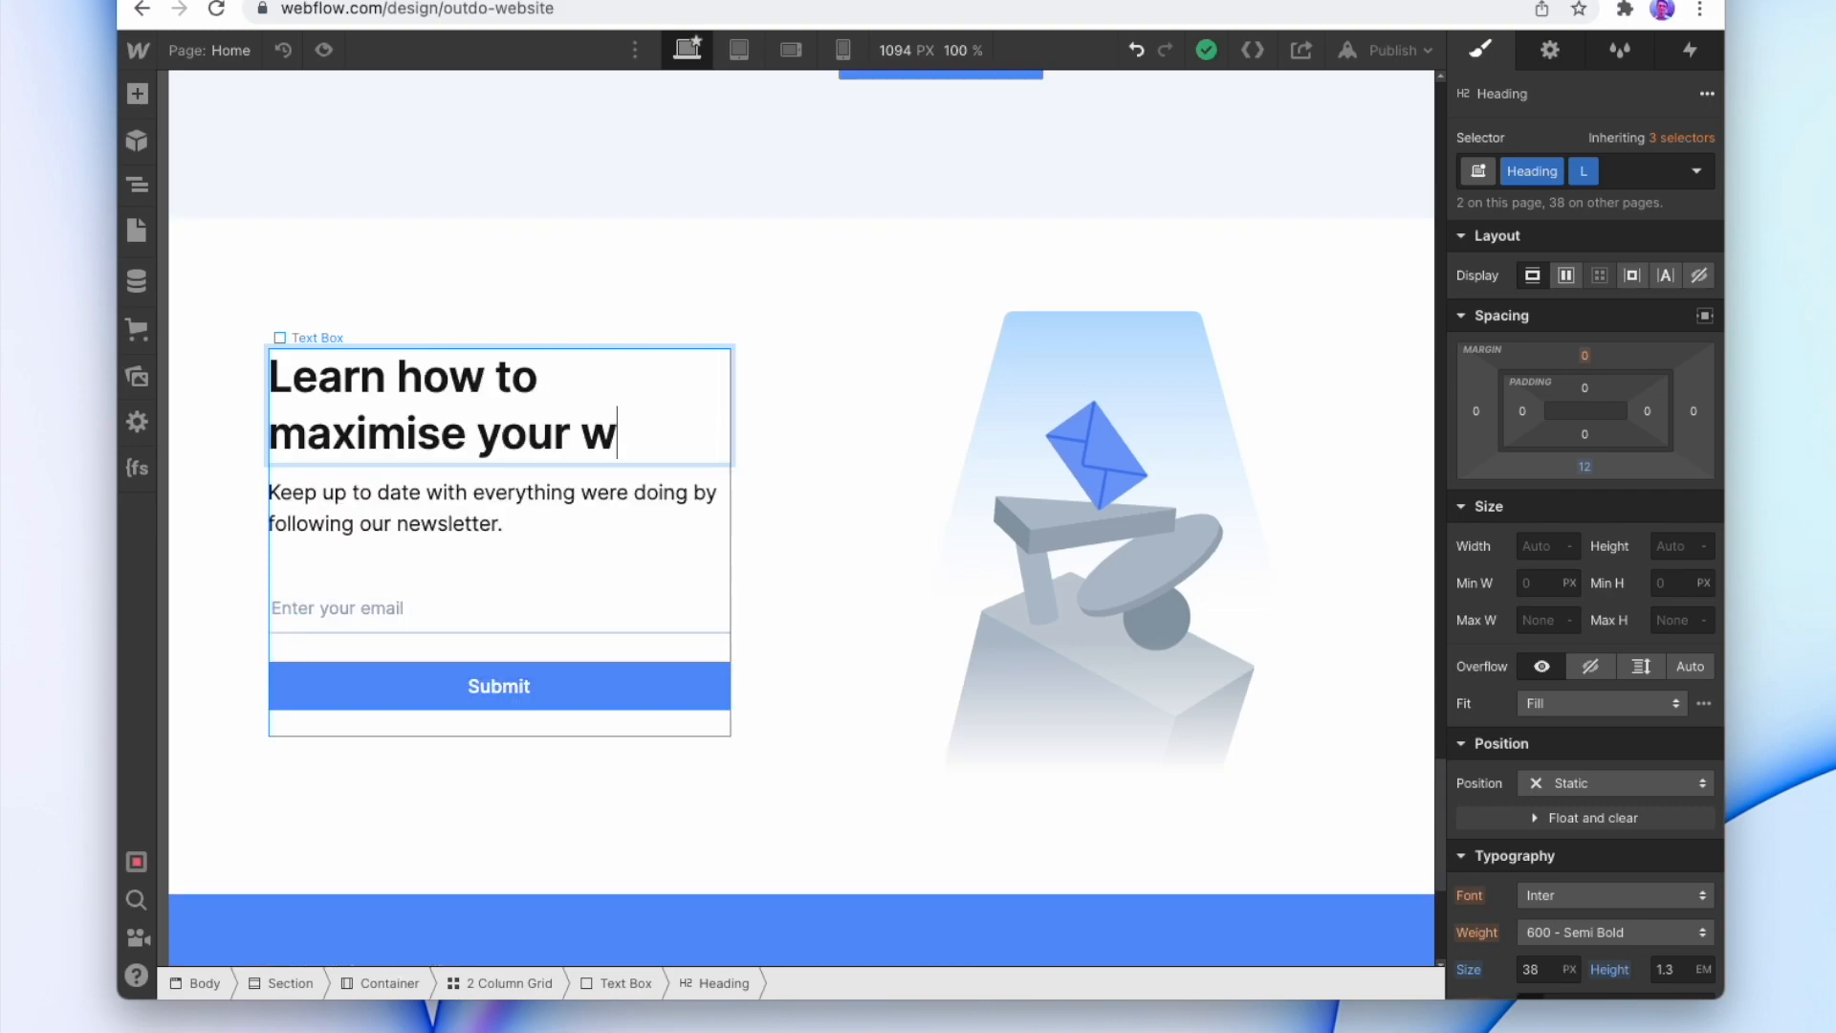
text(ebsite.)
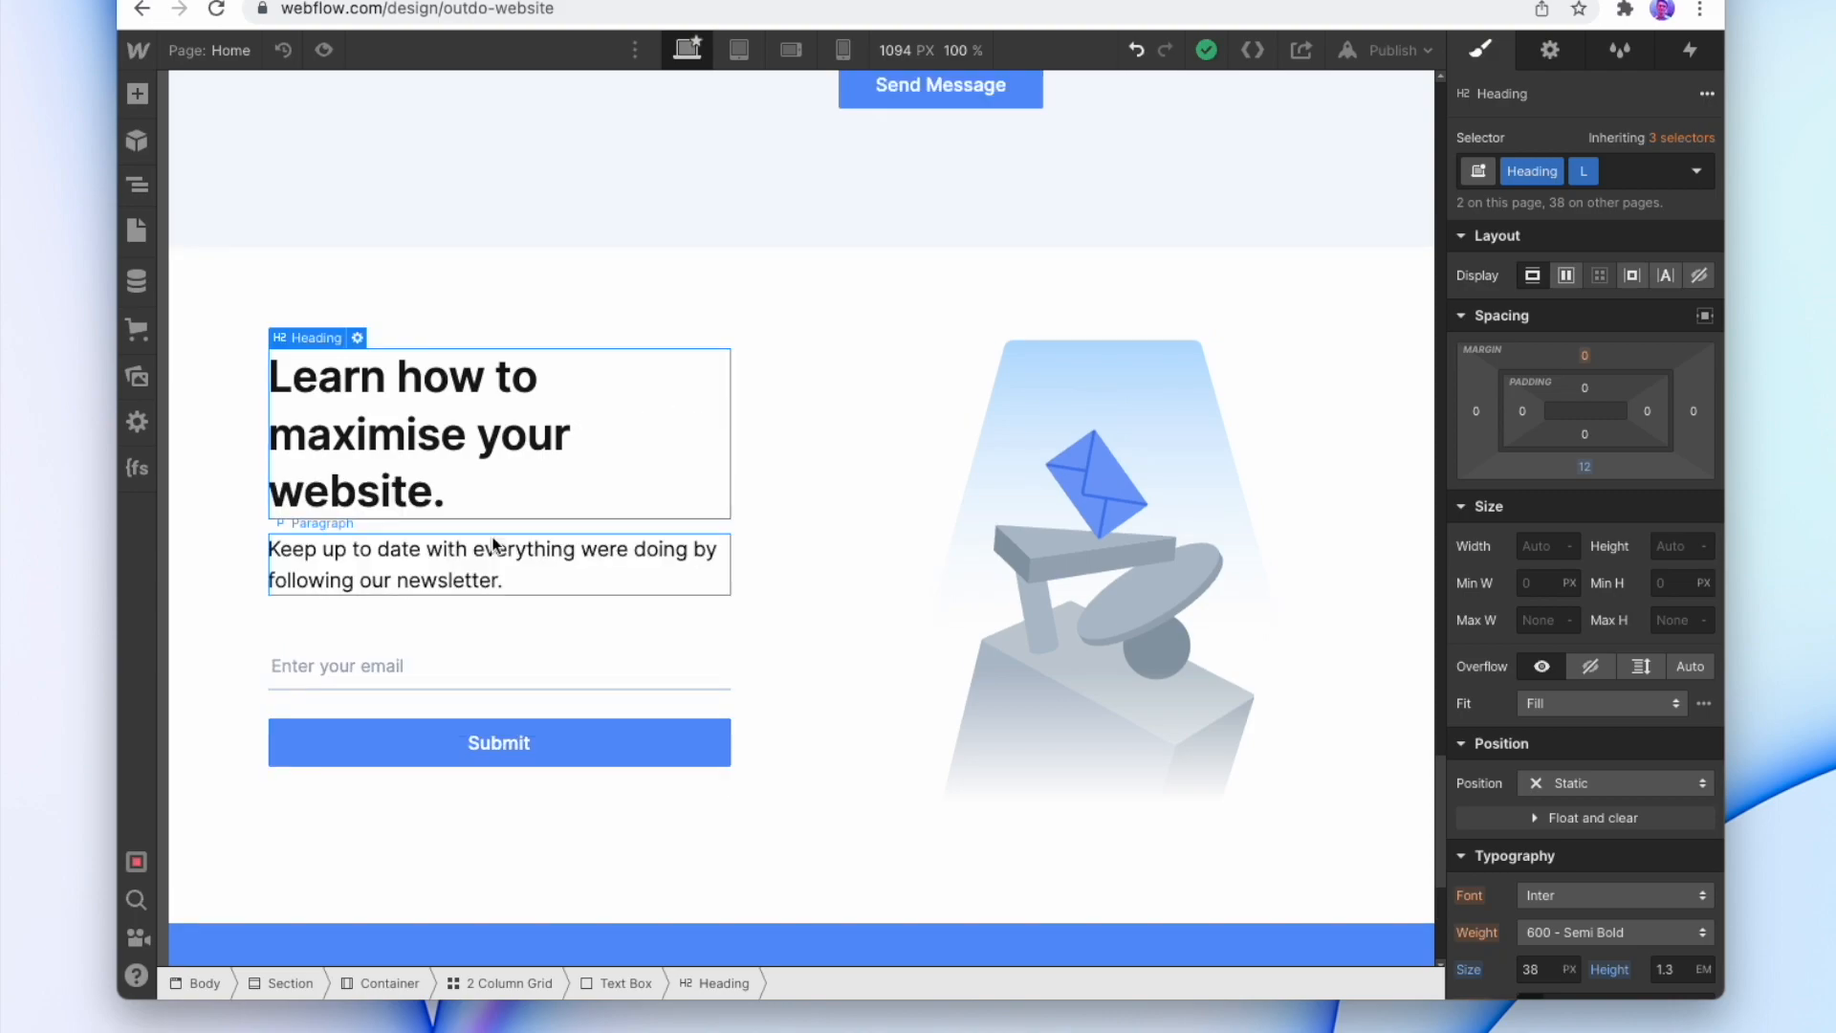
Replace the paragraph under the heading with "Everything you need to know, to get more sales, and improve your business.".
double_click(494, 538)
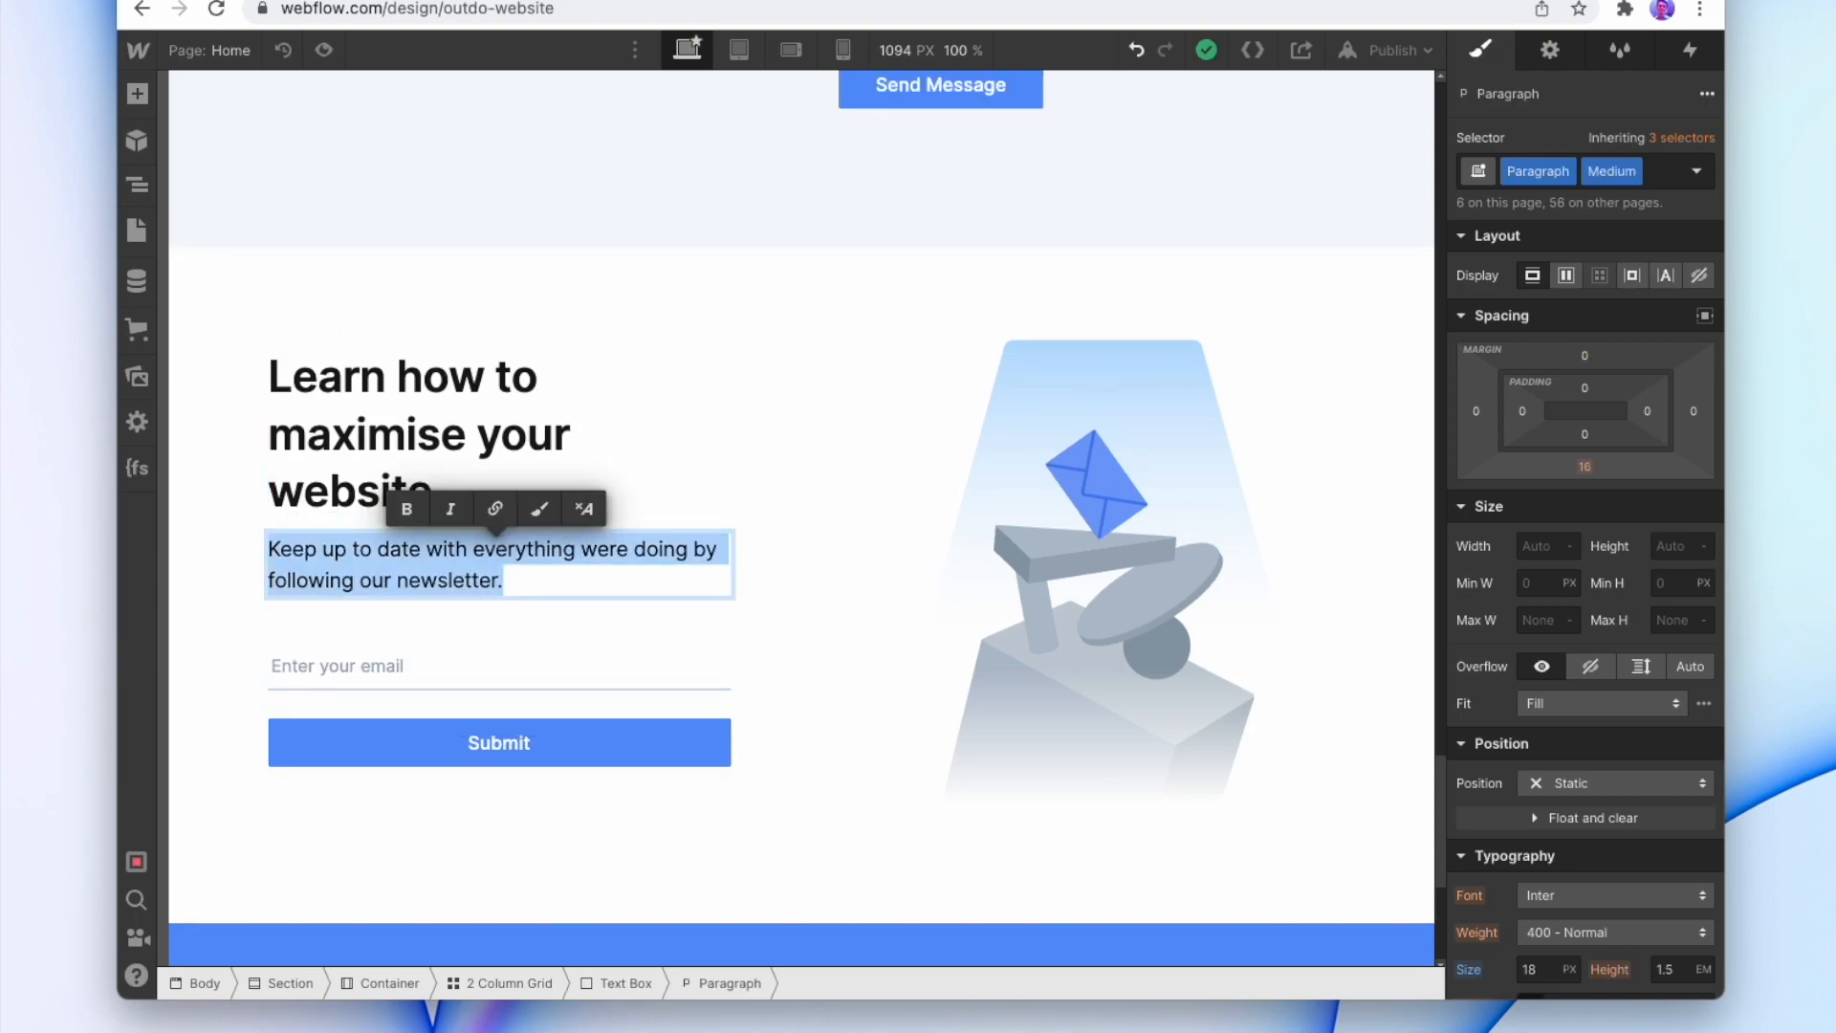
text(Everything you need to know, to get more)
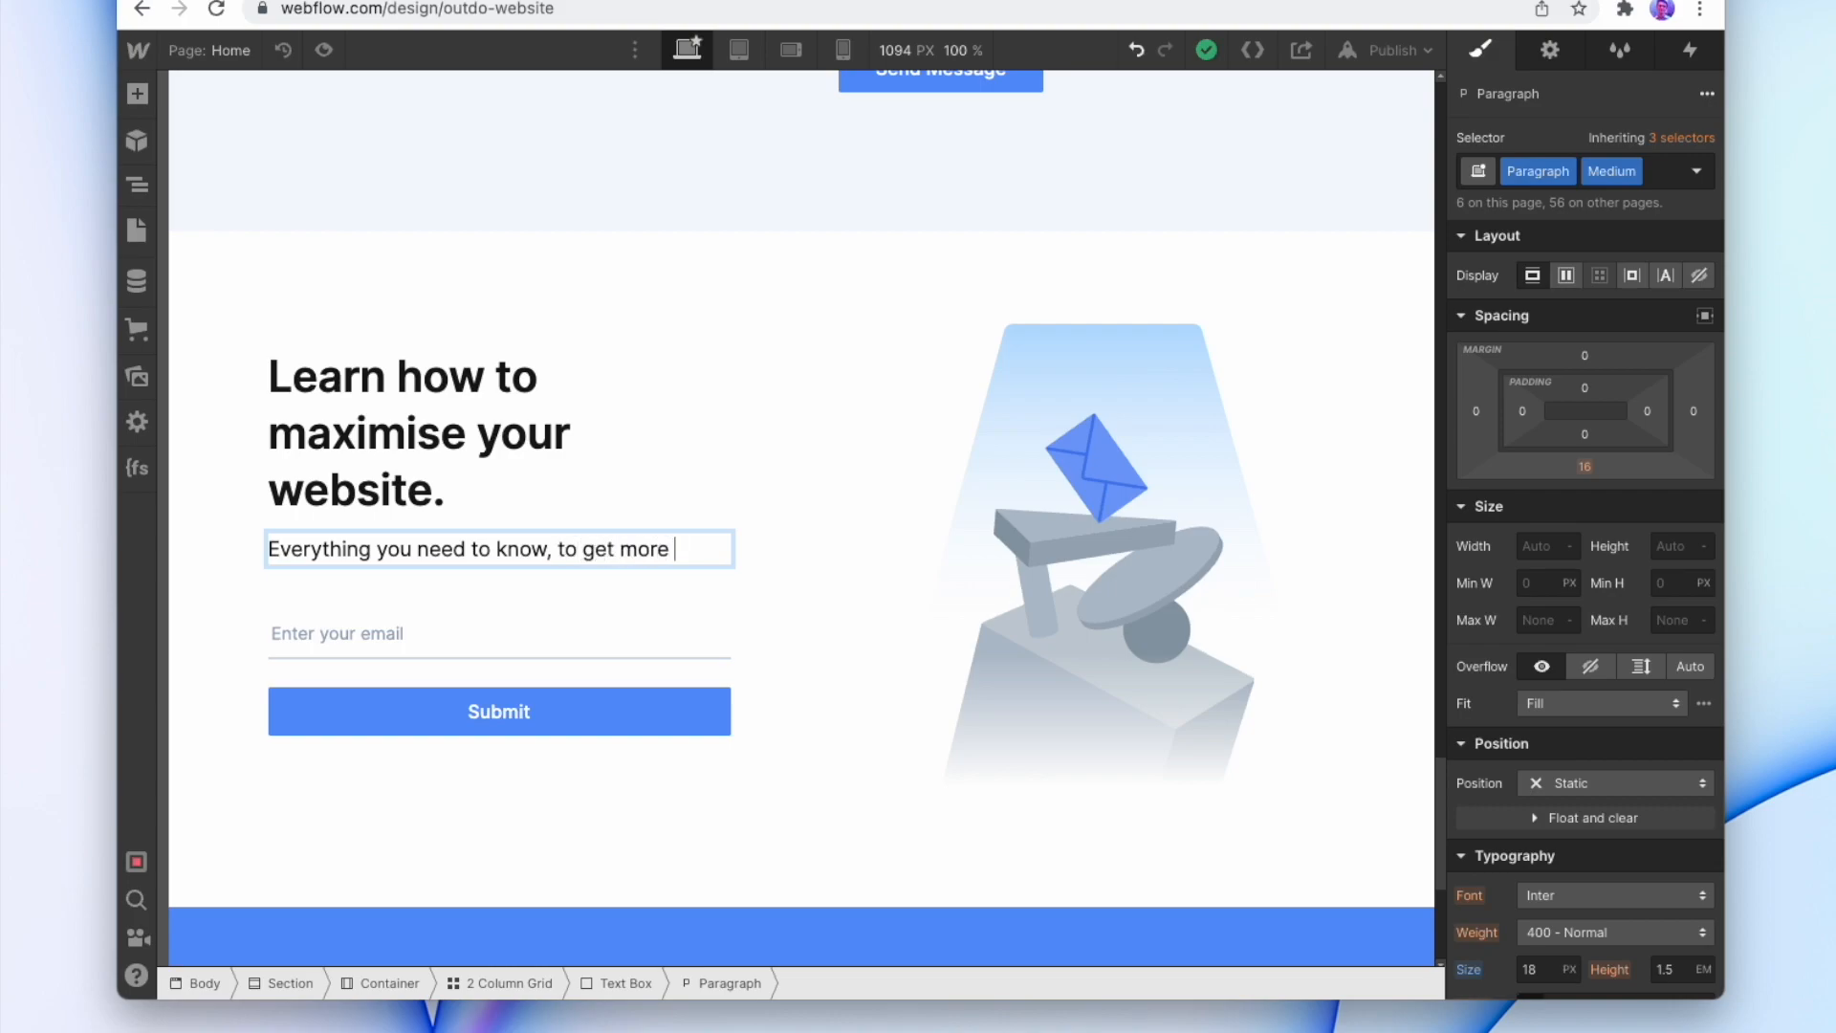
text(, and improve your business.)
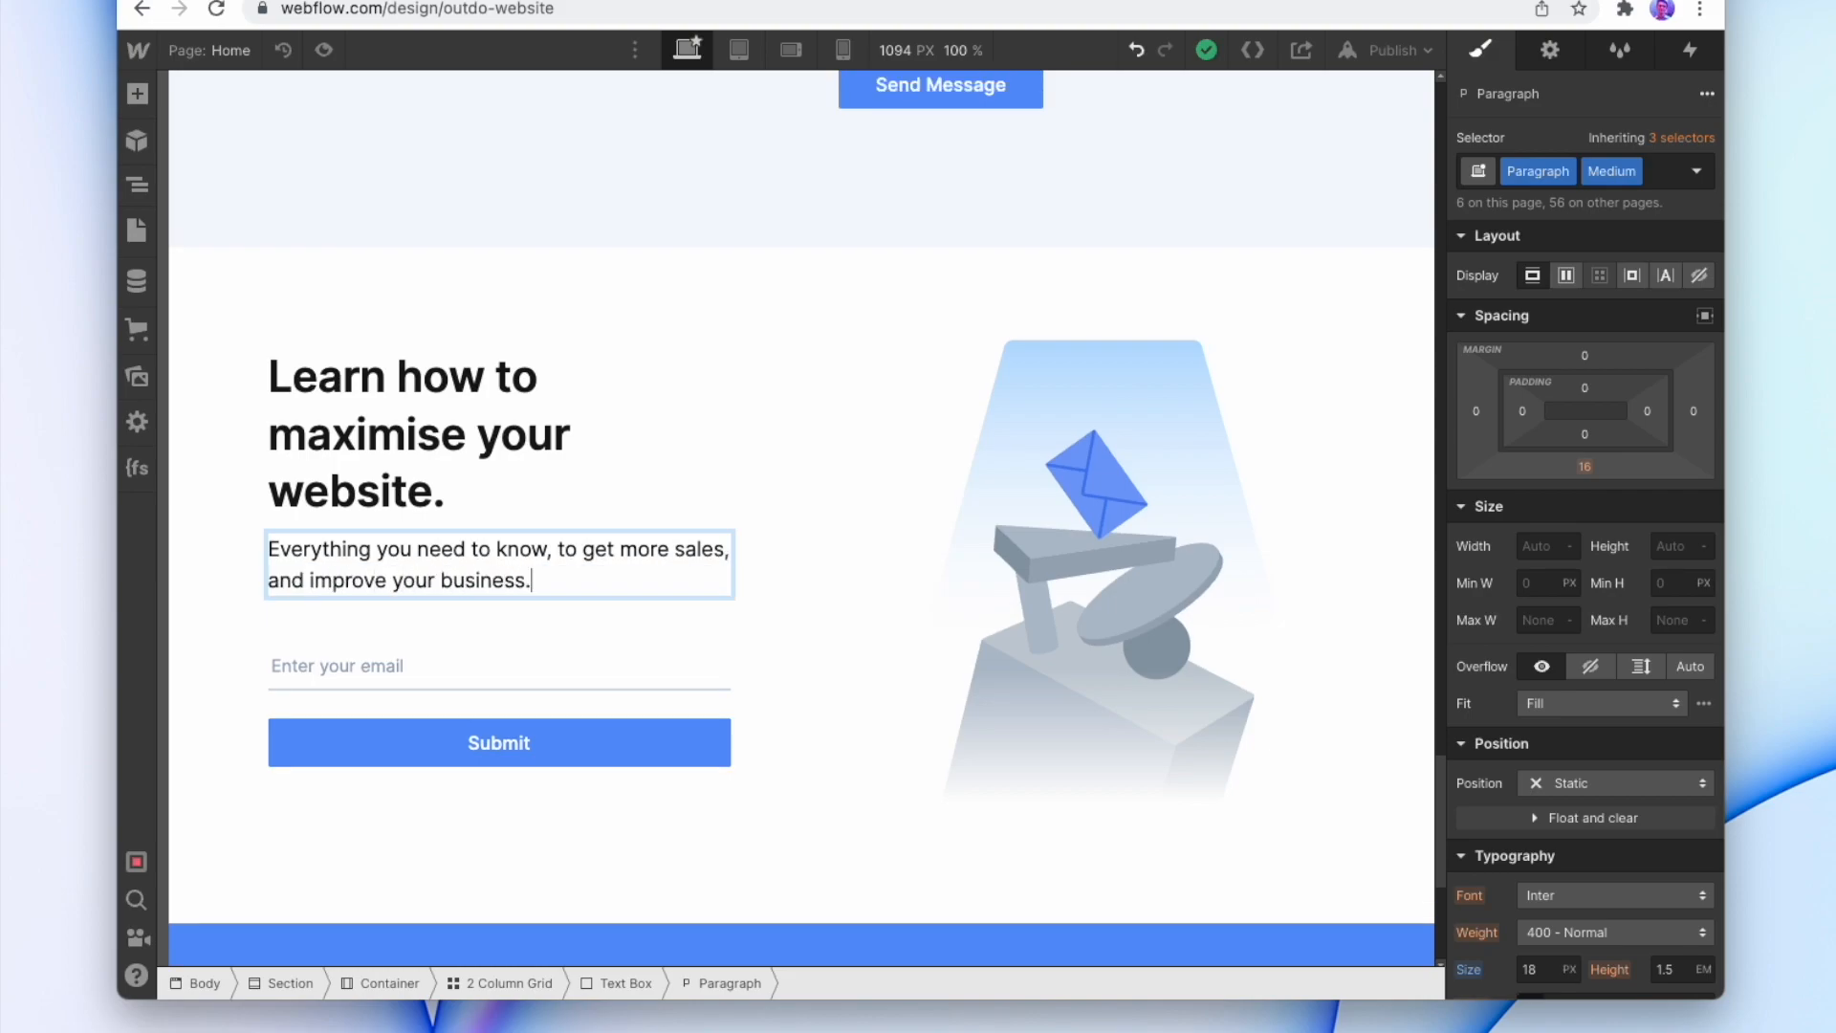
key(Escape)
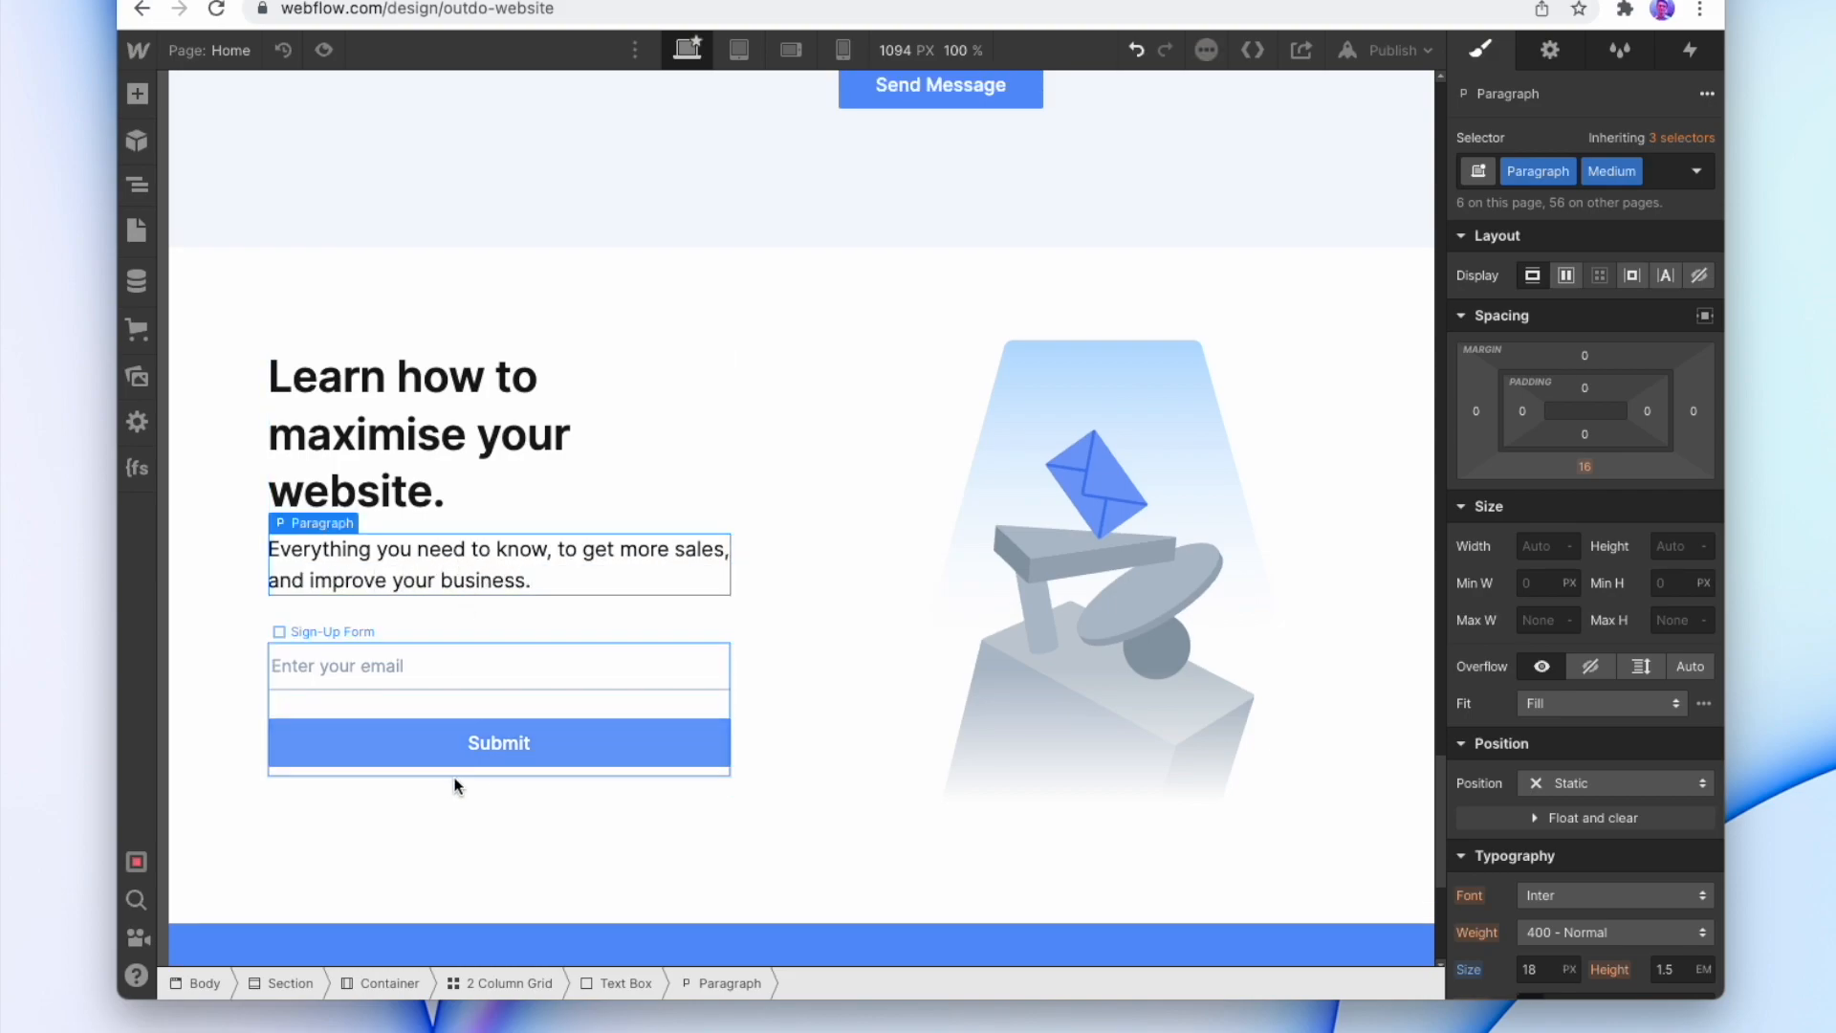
Add a copy of the paragraph below the sign-up form's Submit button and change its text to "Weekly advice, no spam.".
click(457, 698)
text(Everything you need to know, to get more sales, and improve your business.)
double_click(406, 796)
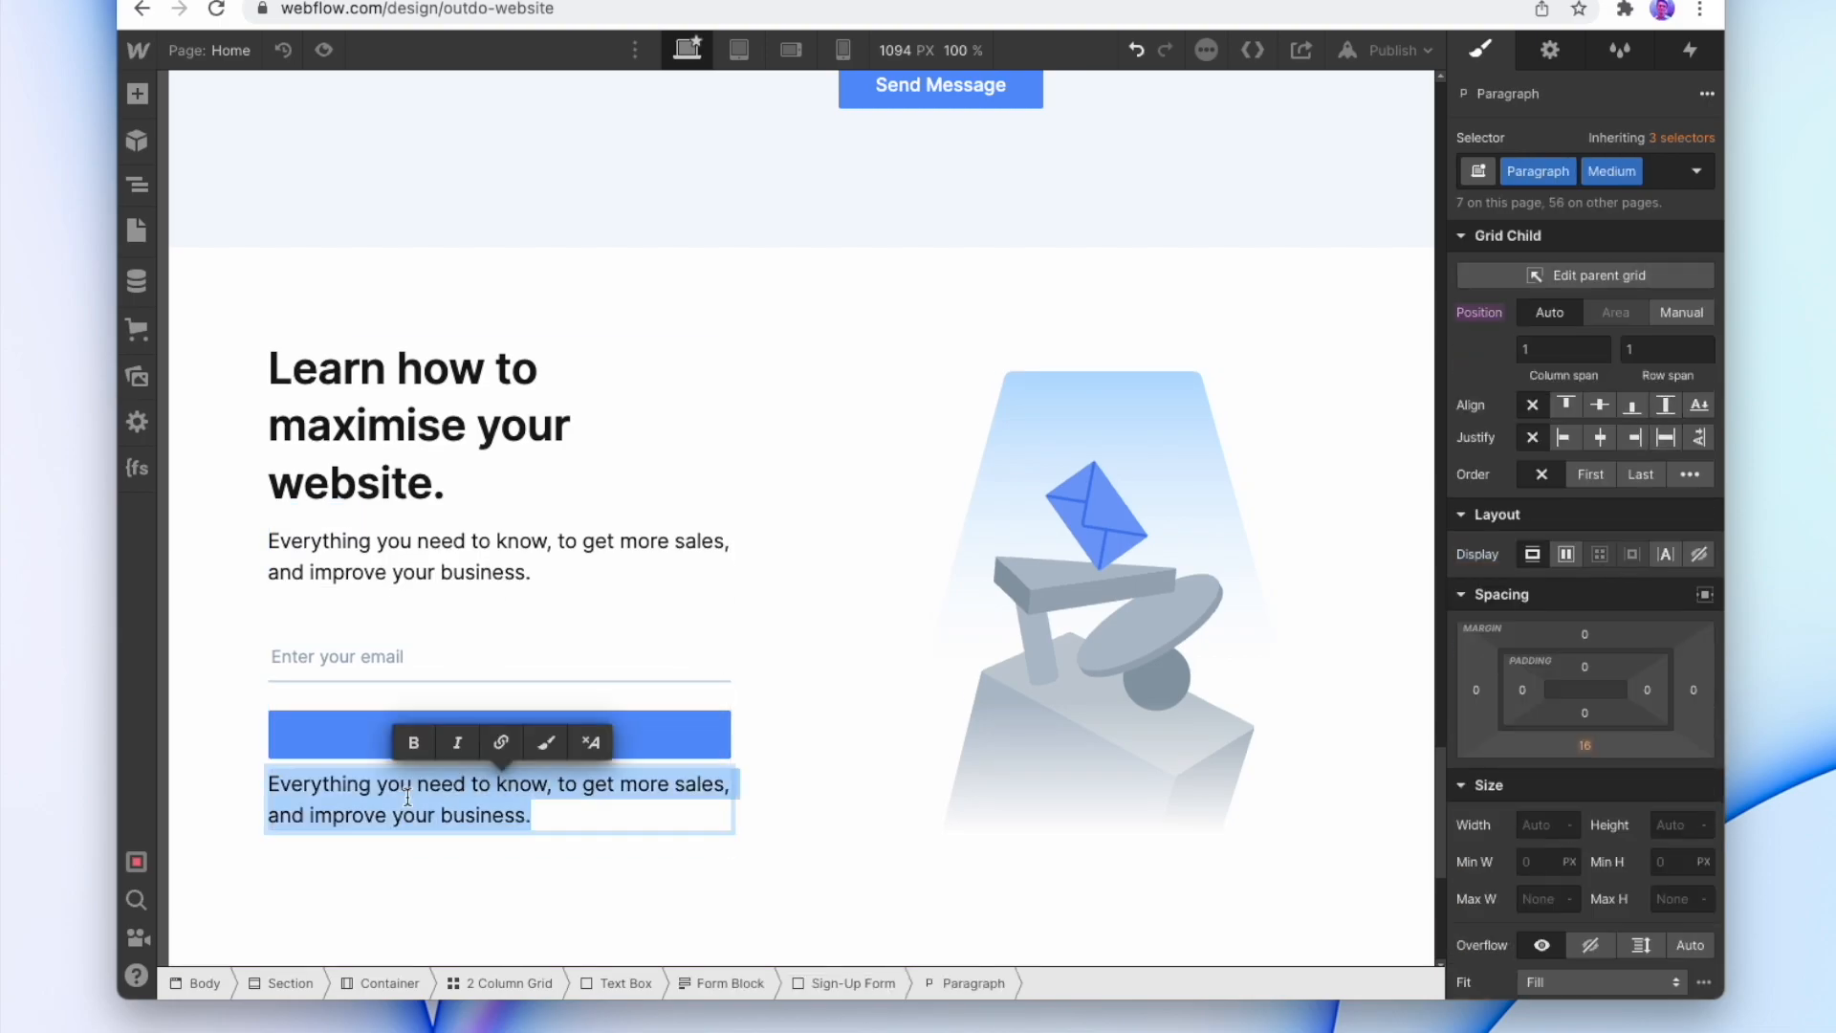
text(W)
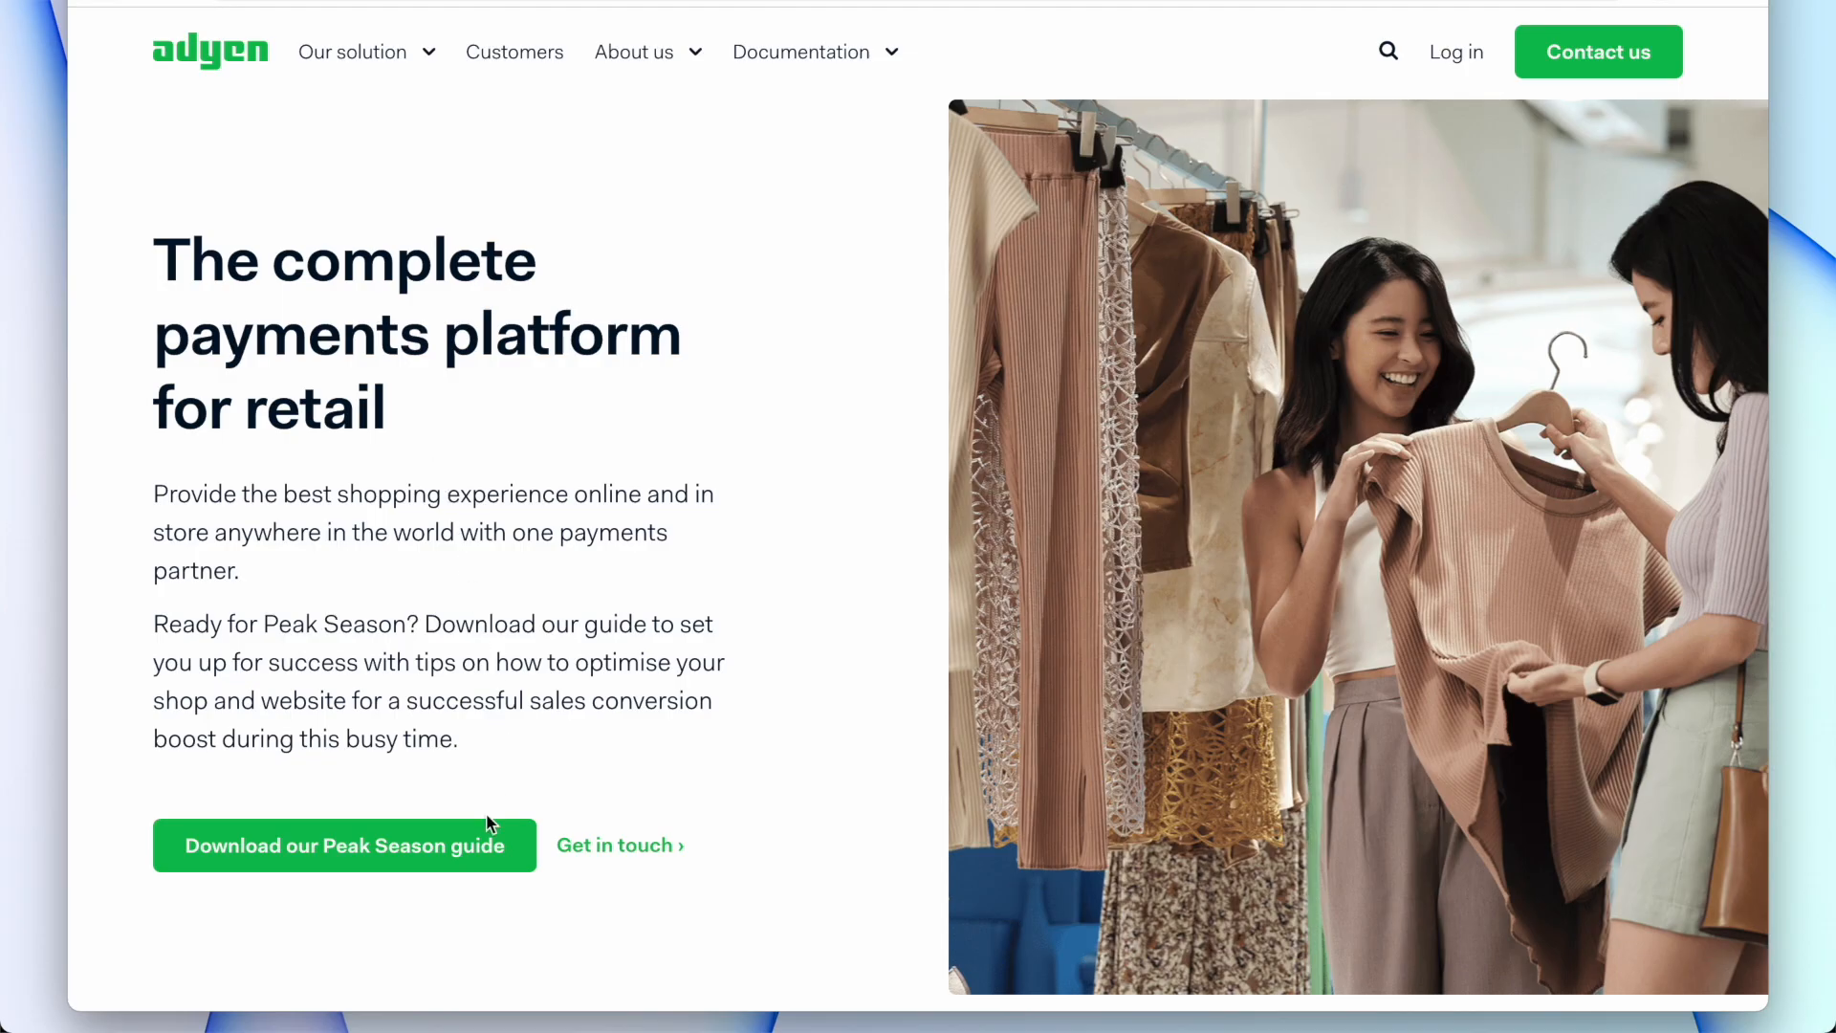
click(487, 824)
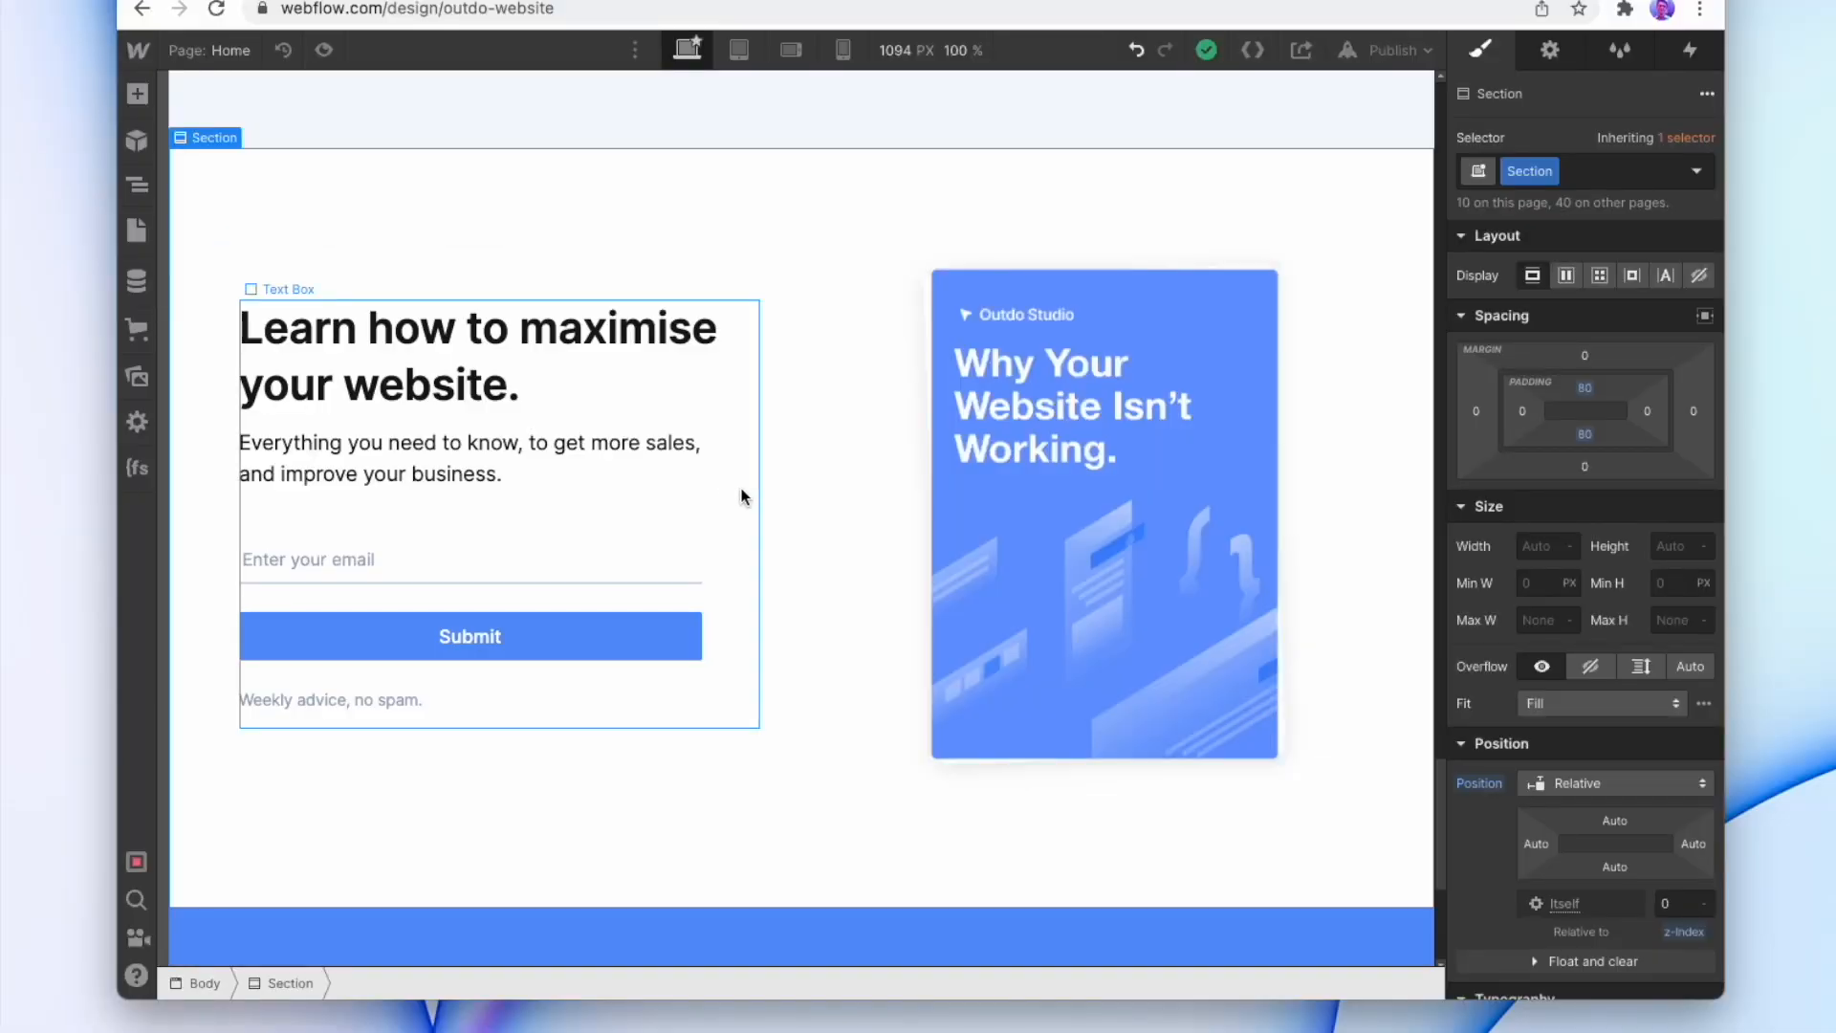
Open the published outdo-website.webflow.io site and submit its newsletter sign-up form with a test e-mail address.
click(1396, 50)
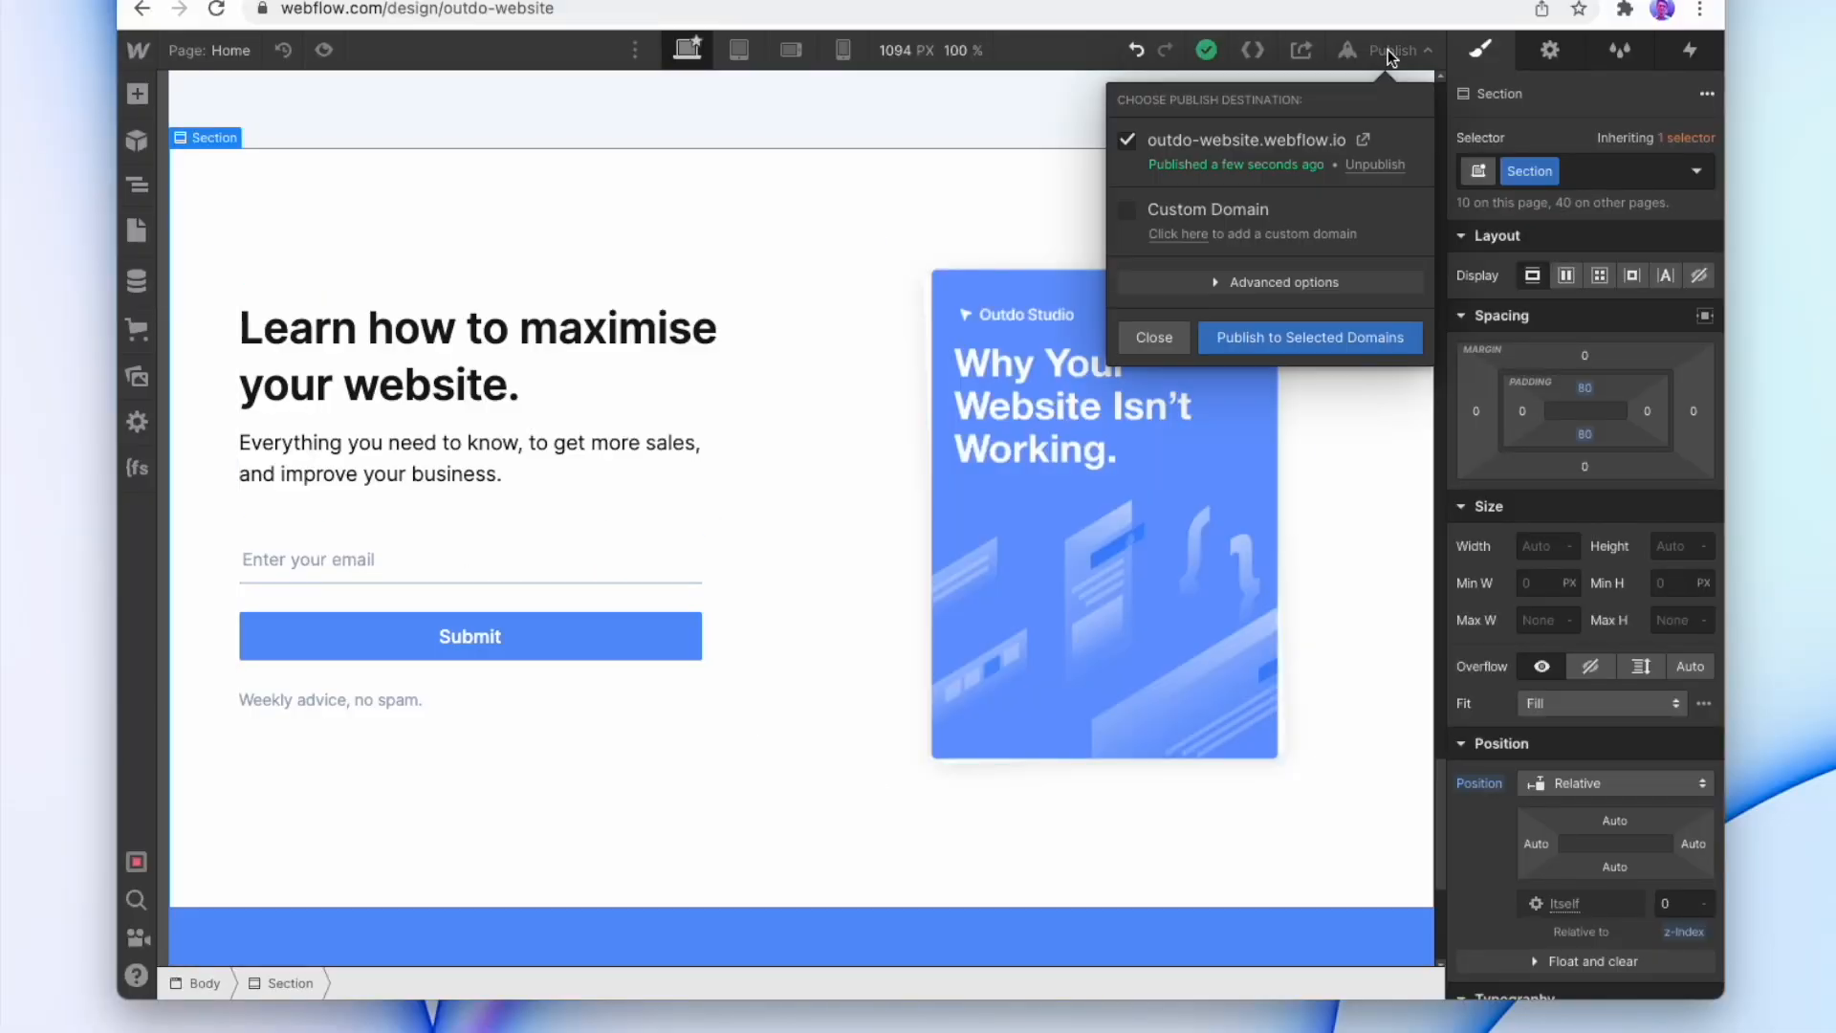
click(1358, 143)
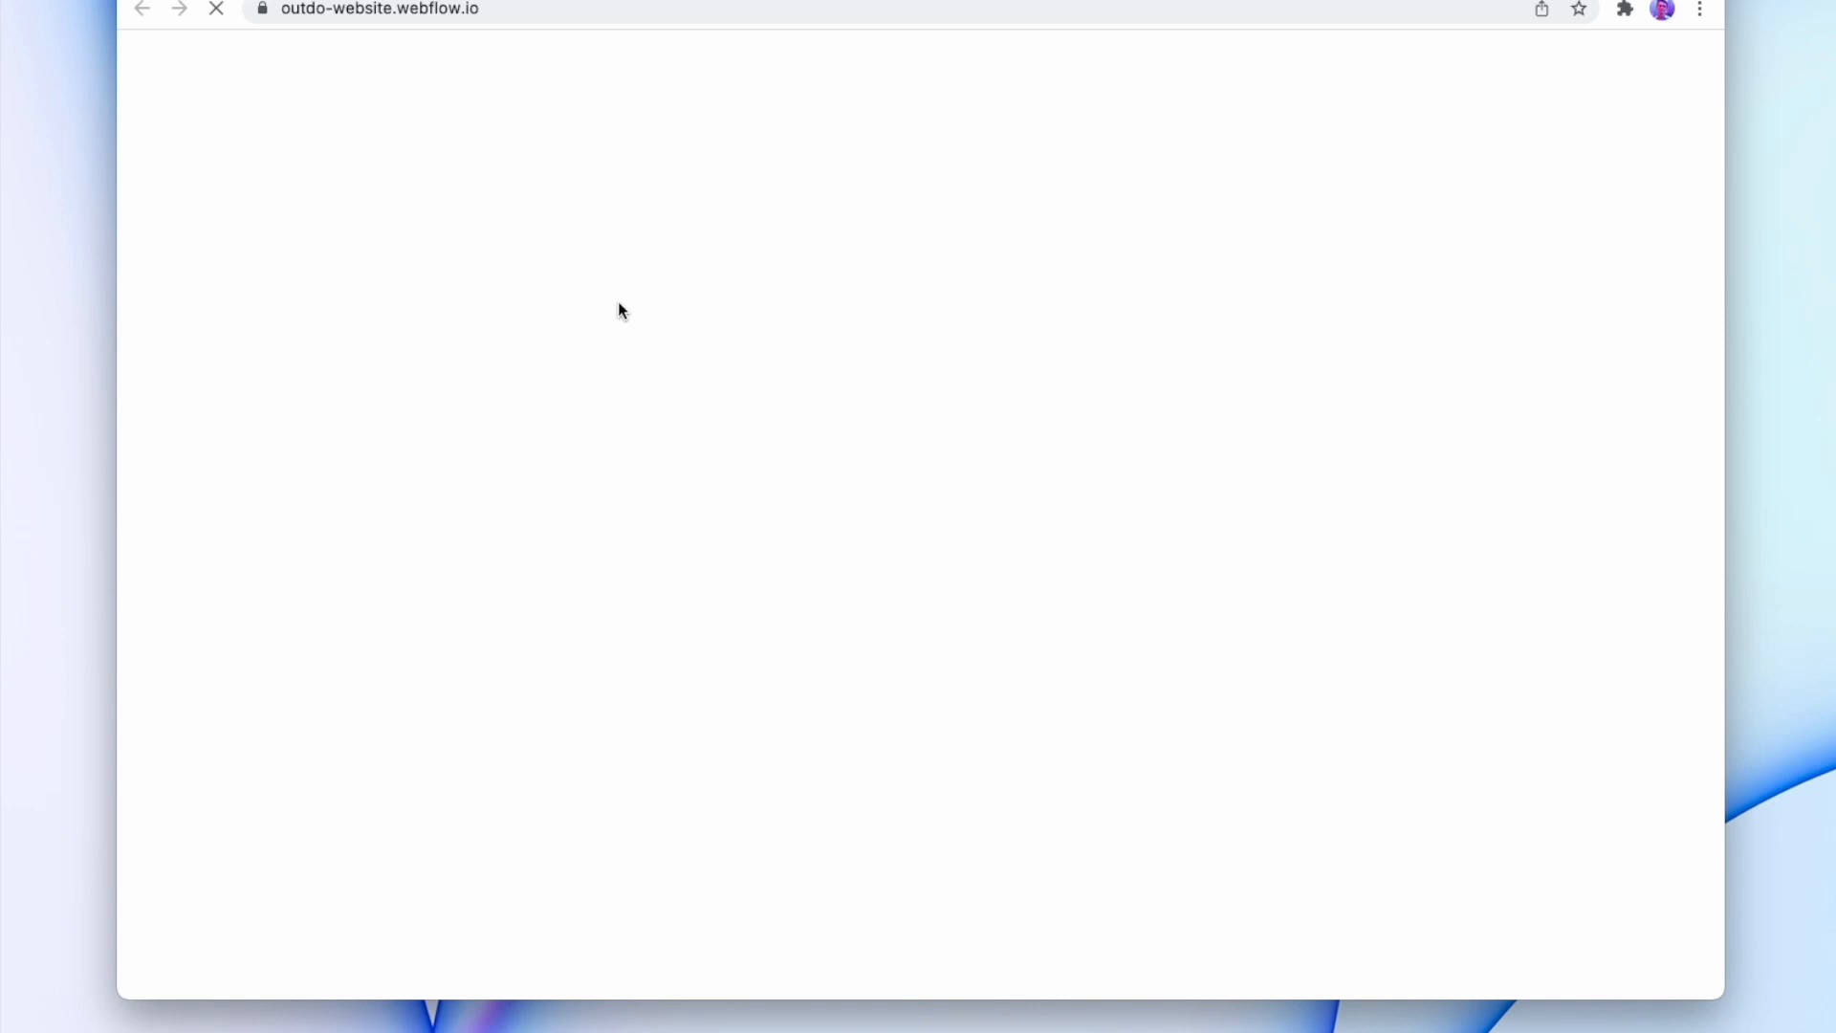
scroll(608, 306, down, 10)
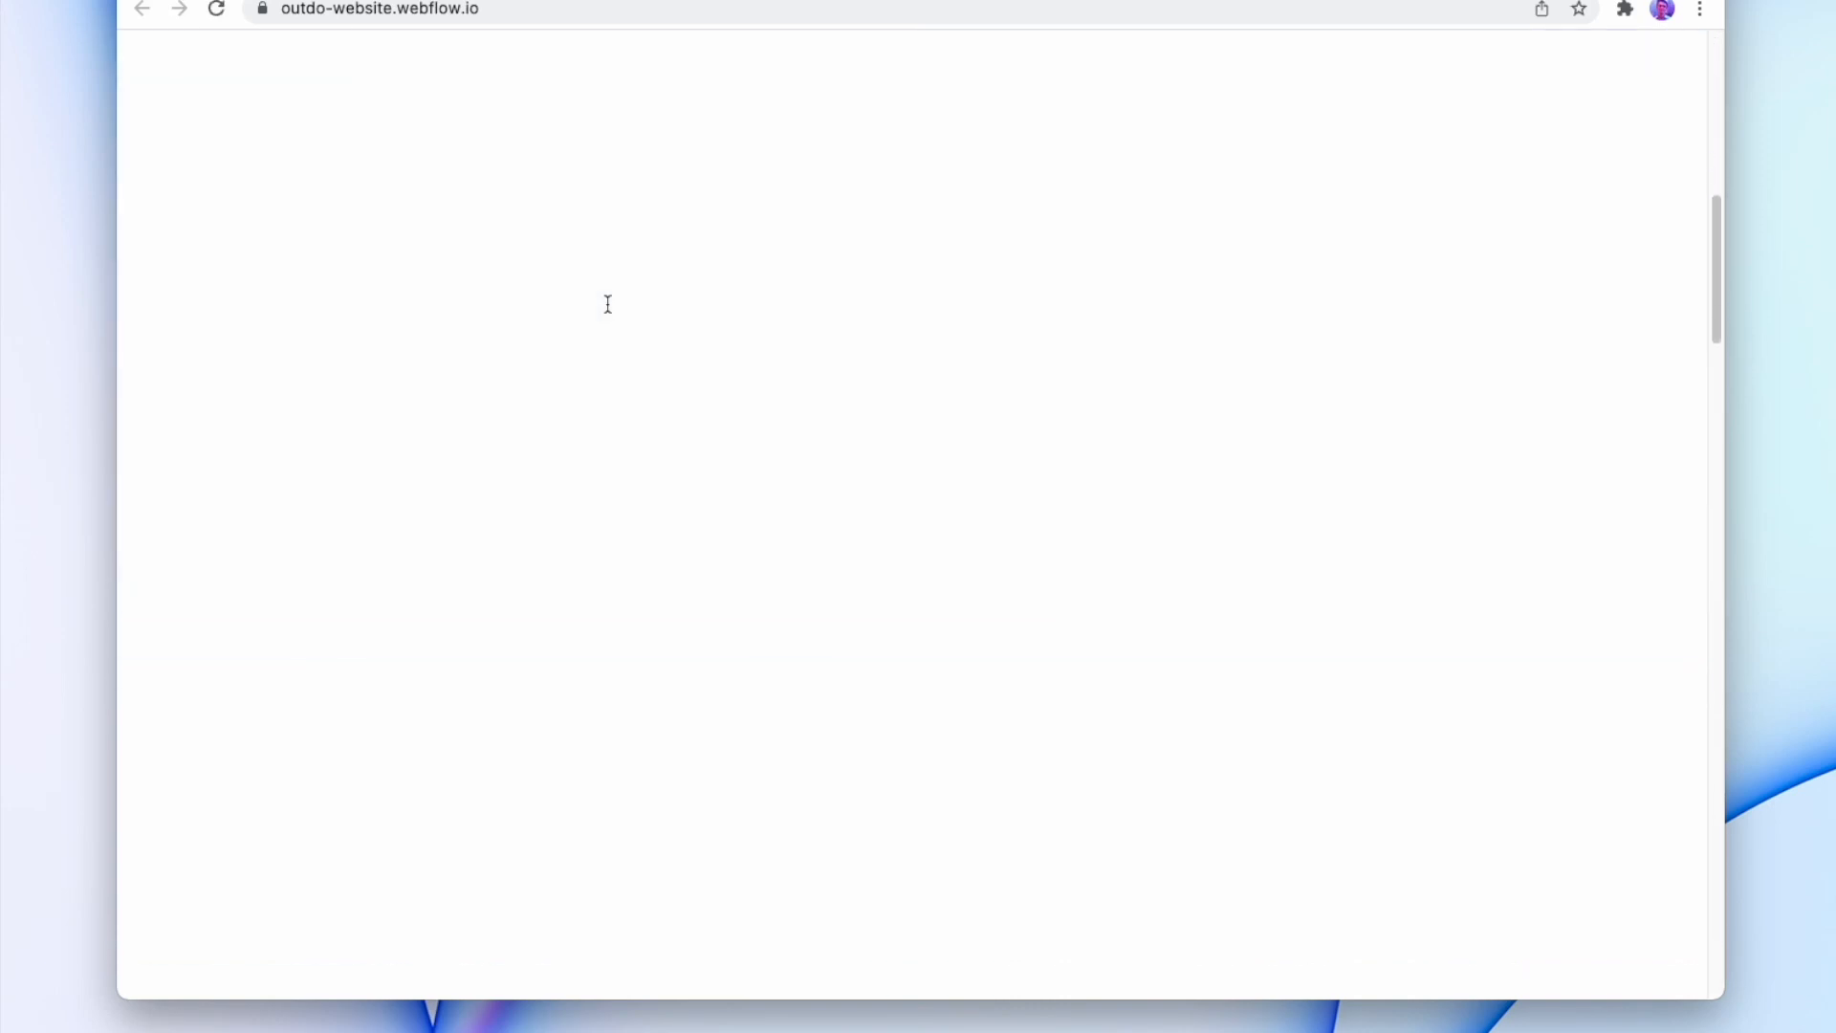
scroll(609, 312, down, 15)
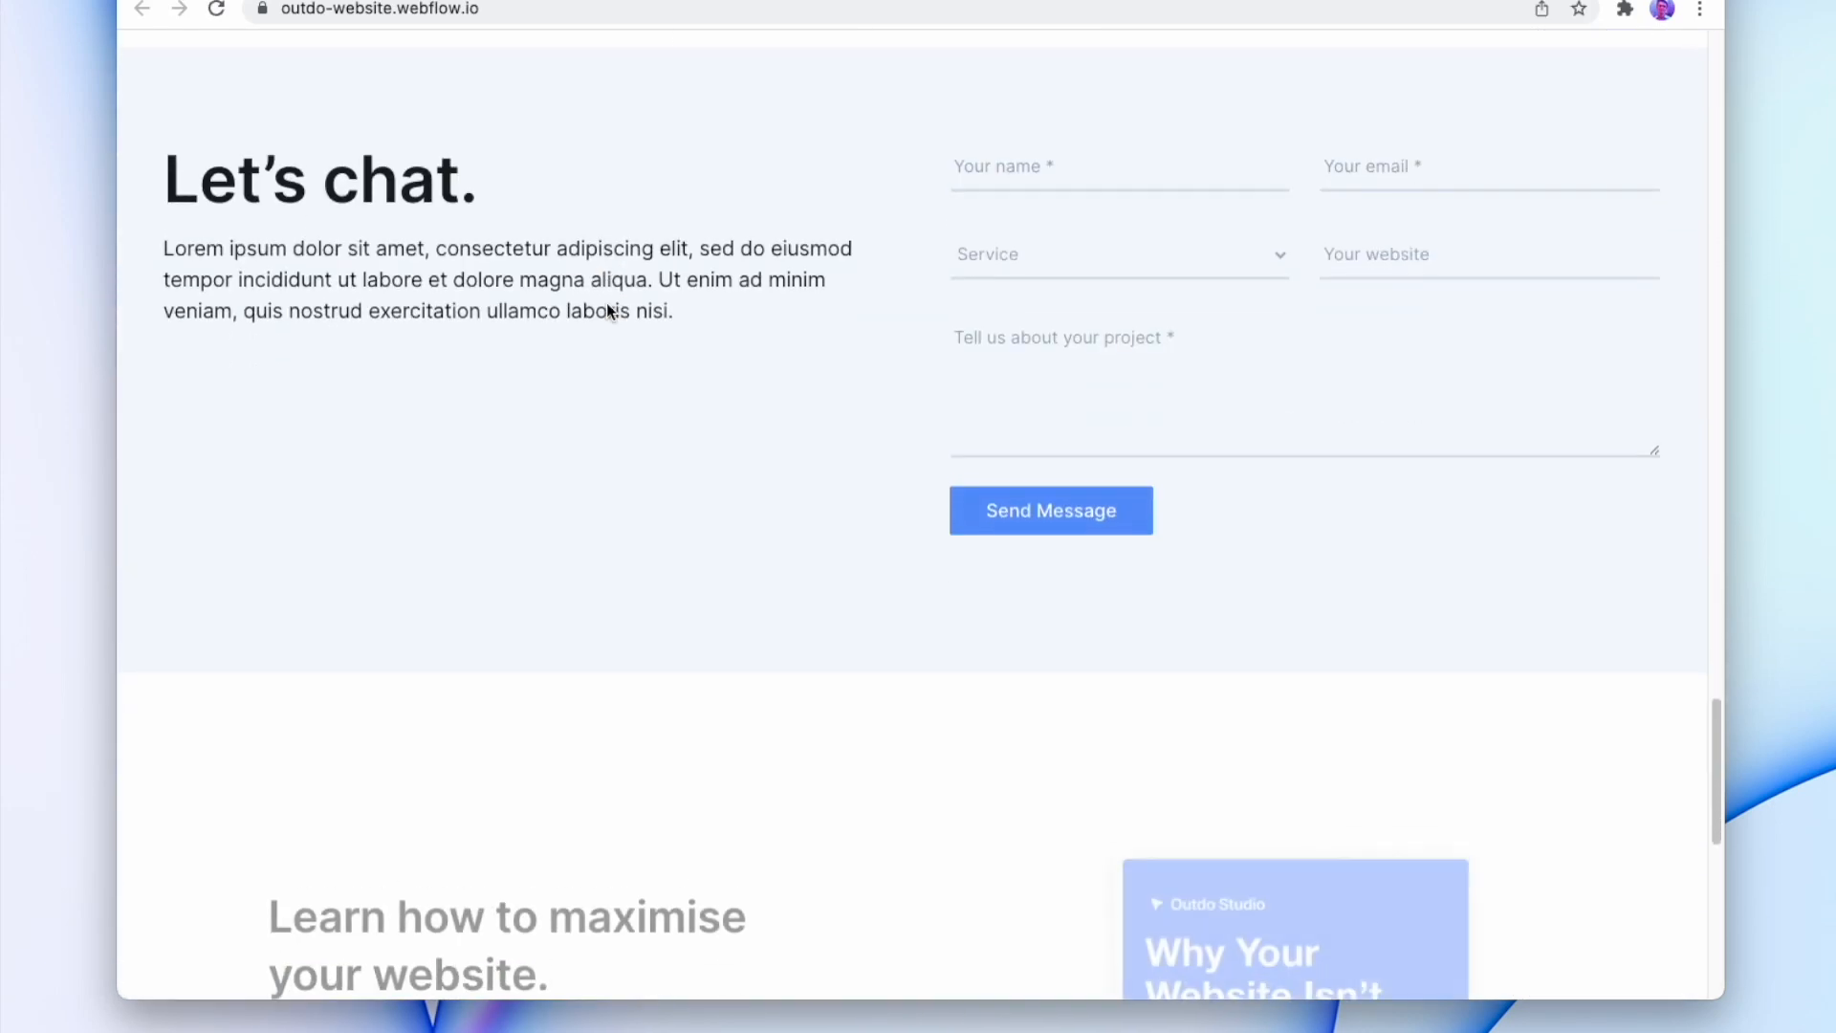
scroll(606, 312, down, 2)
click(540, 516)
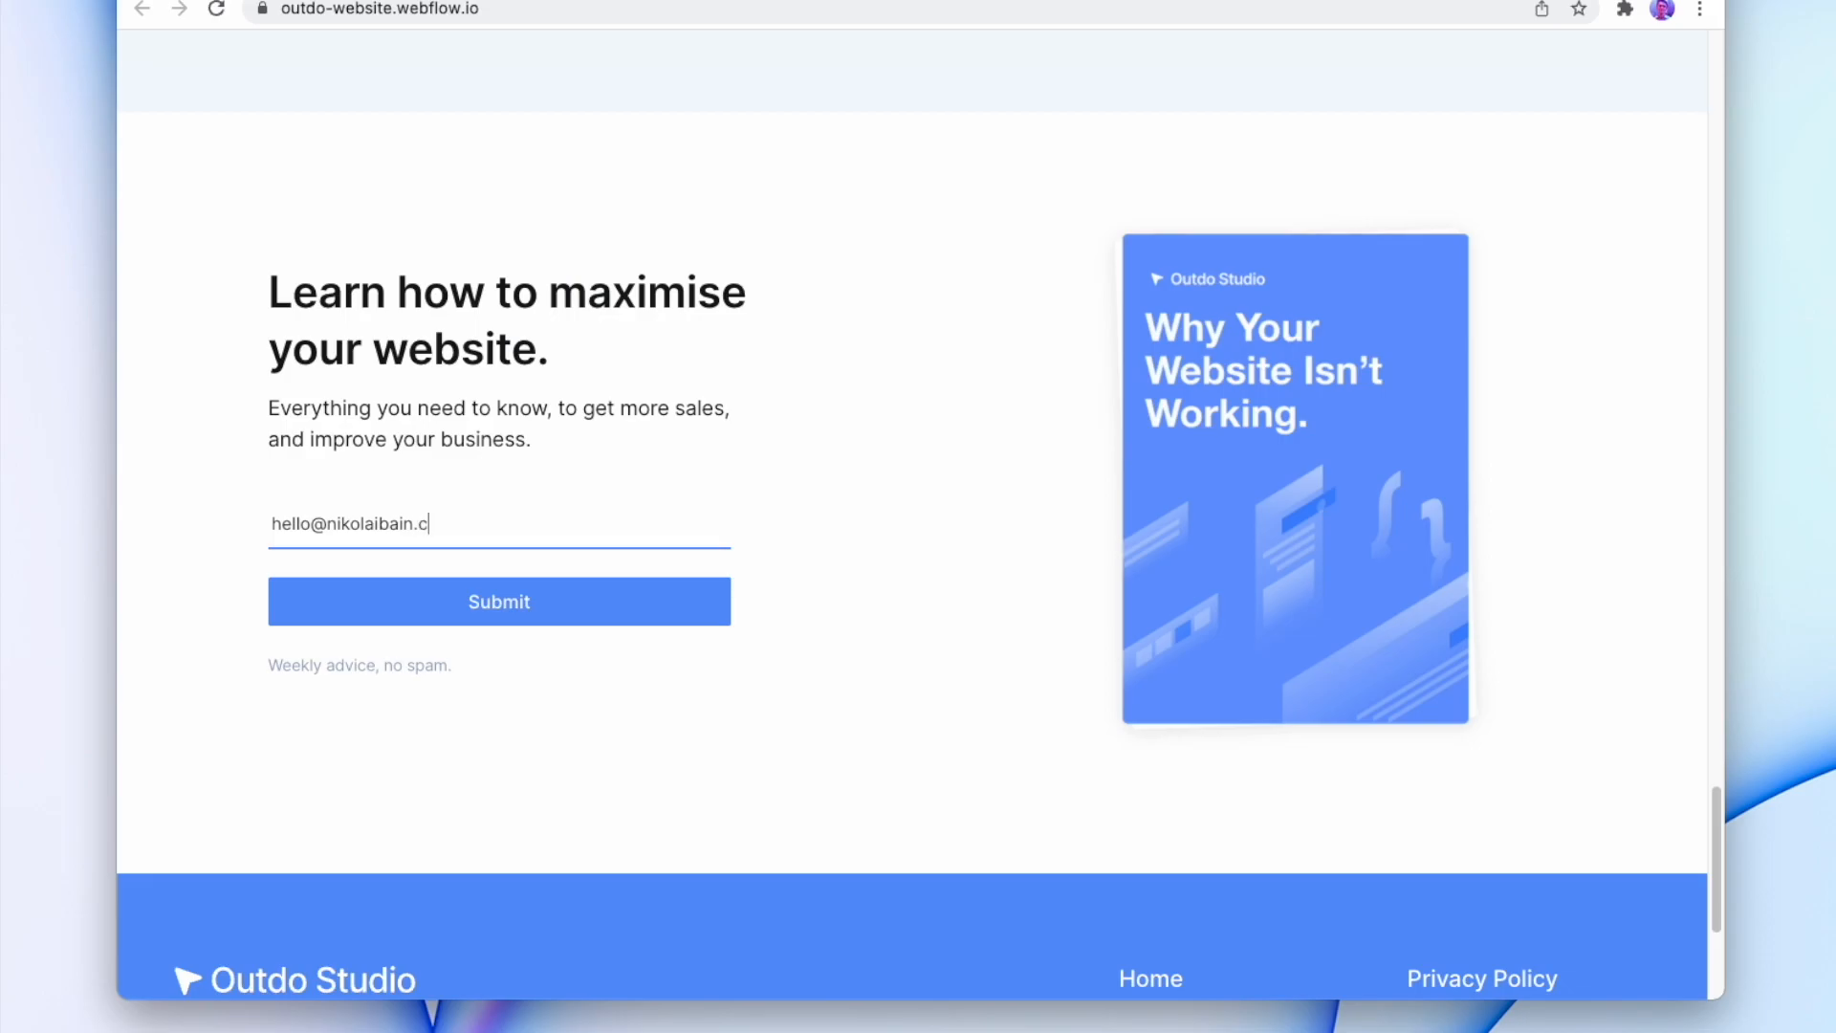
click(539, 591)
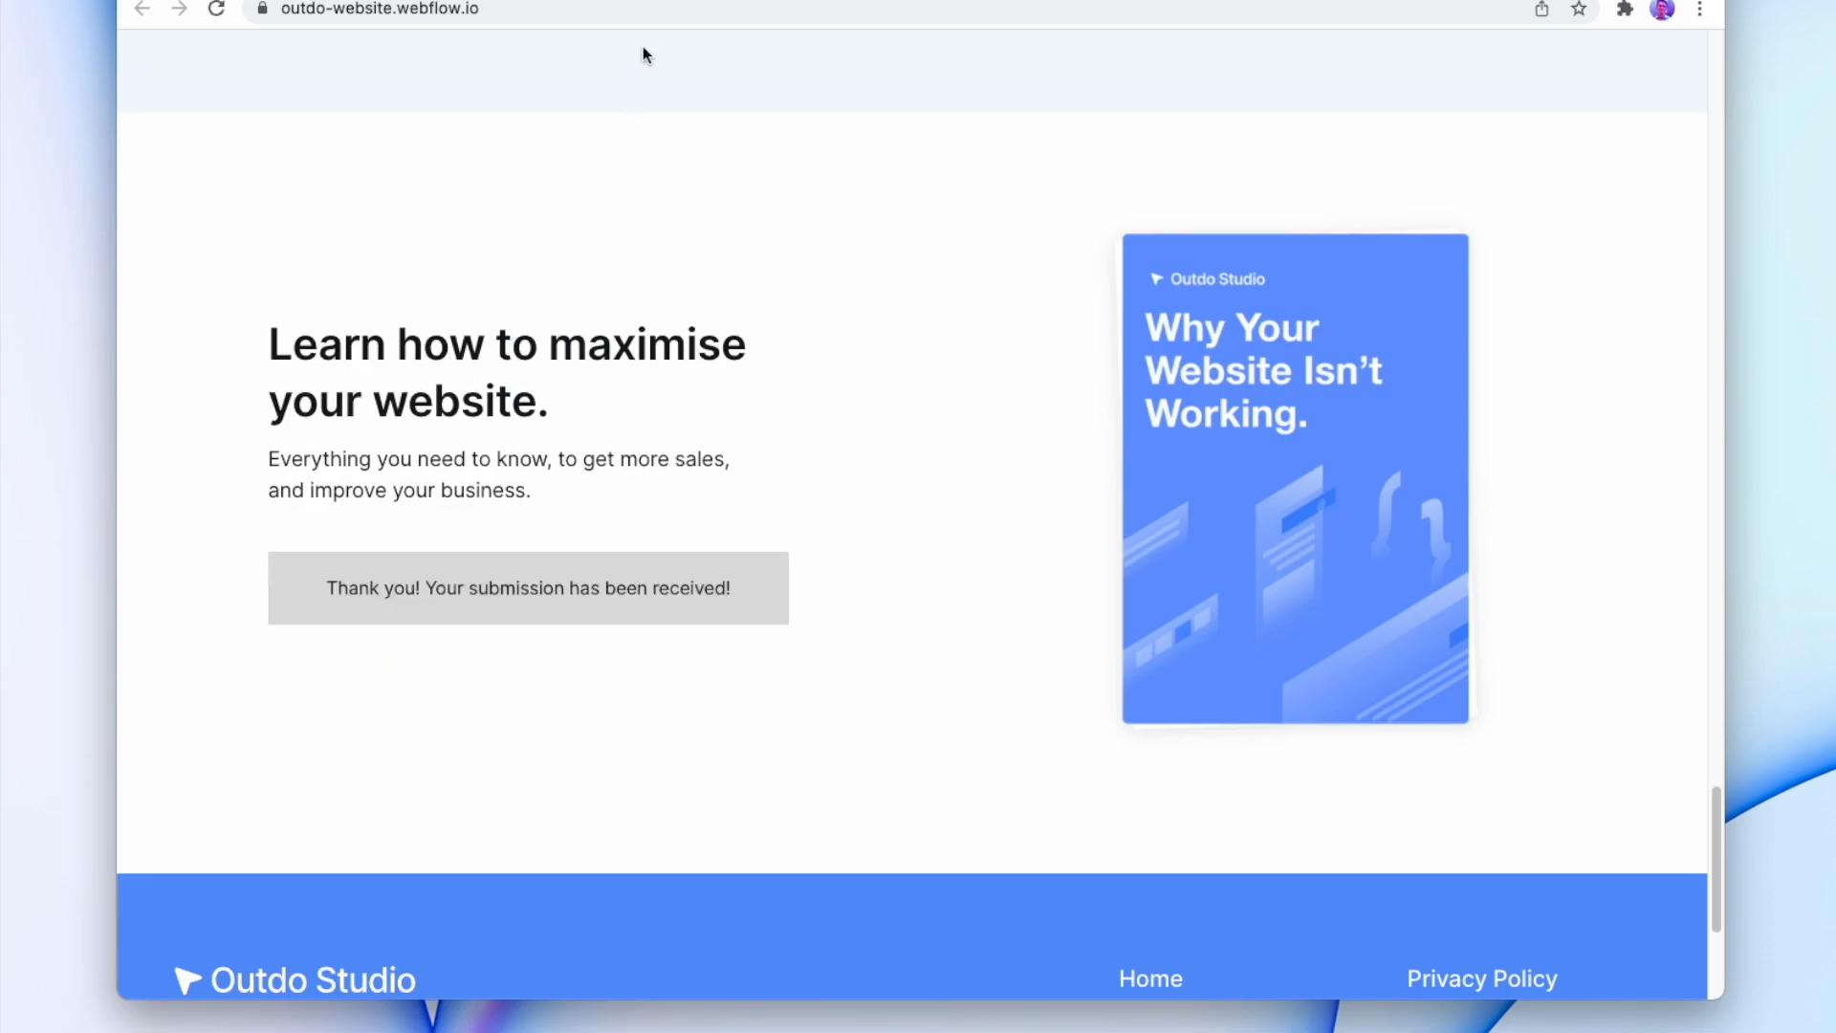
Switch to the Zapier dashboard and set up a custom workflow connecting Webflow with ConvertKit.
click(681, 0)
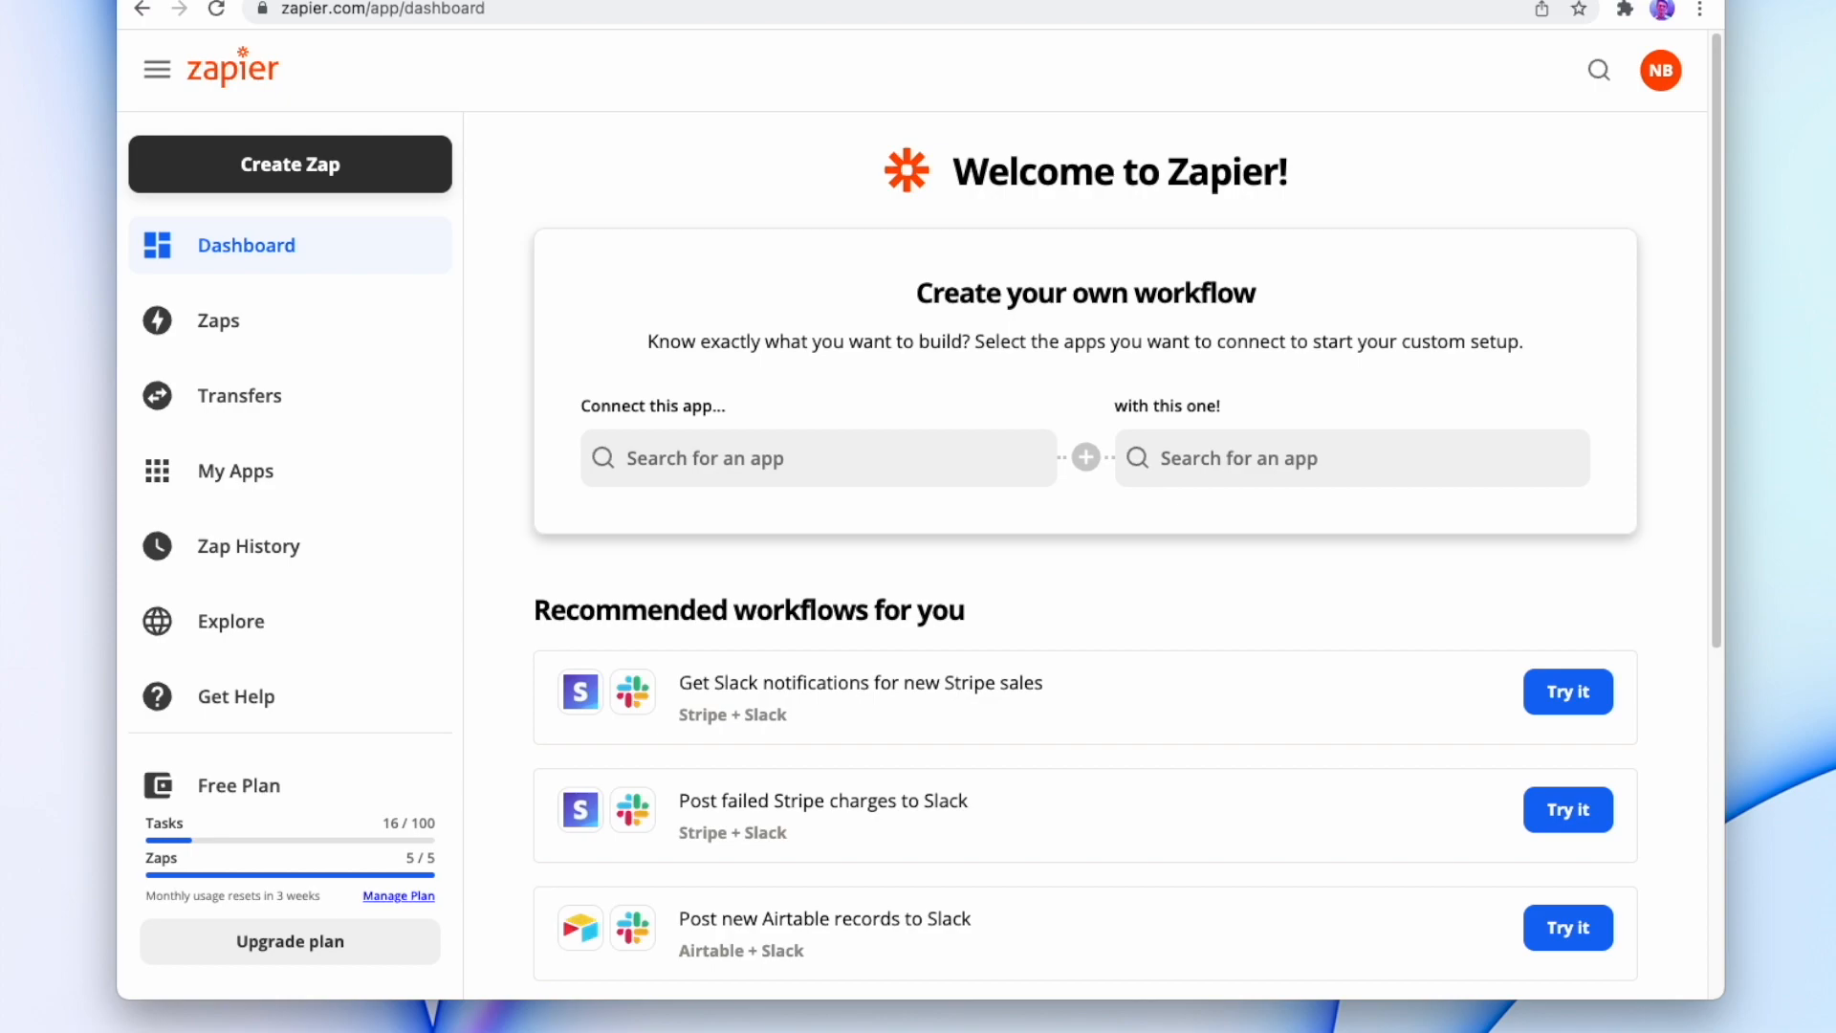
click(750, 454)
text(Webflow)
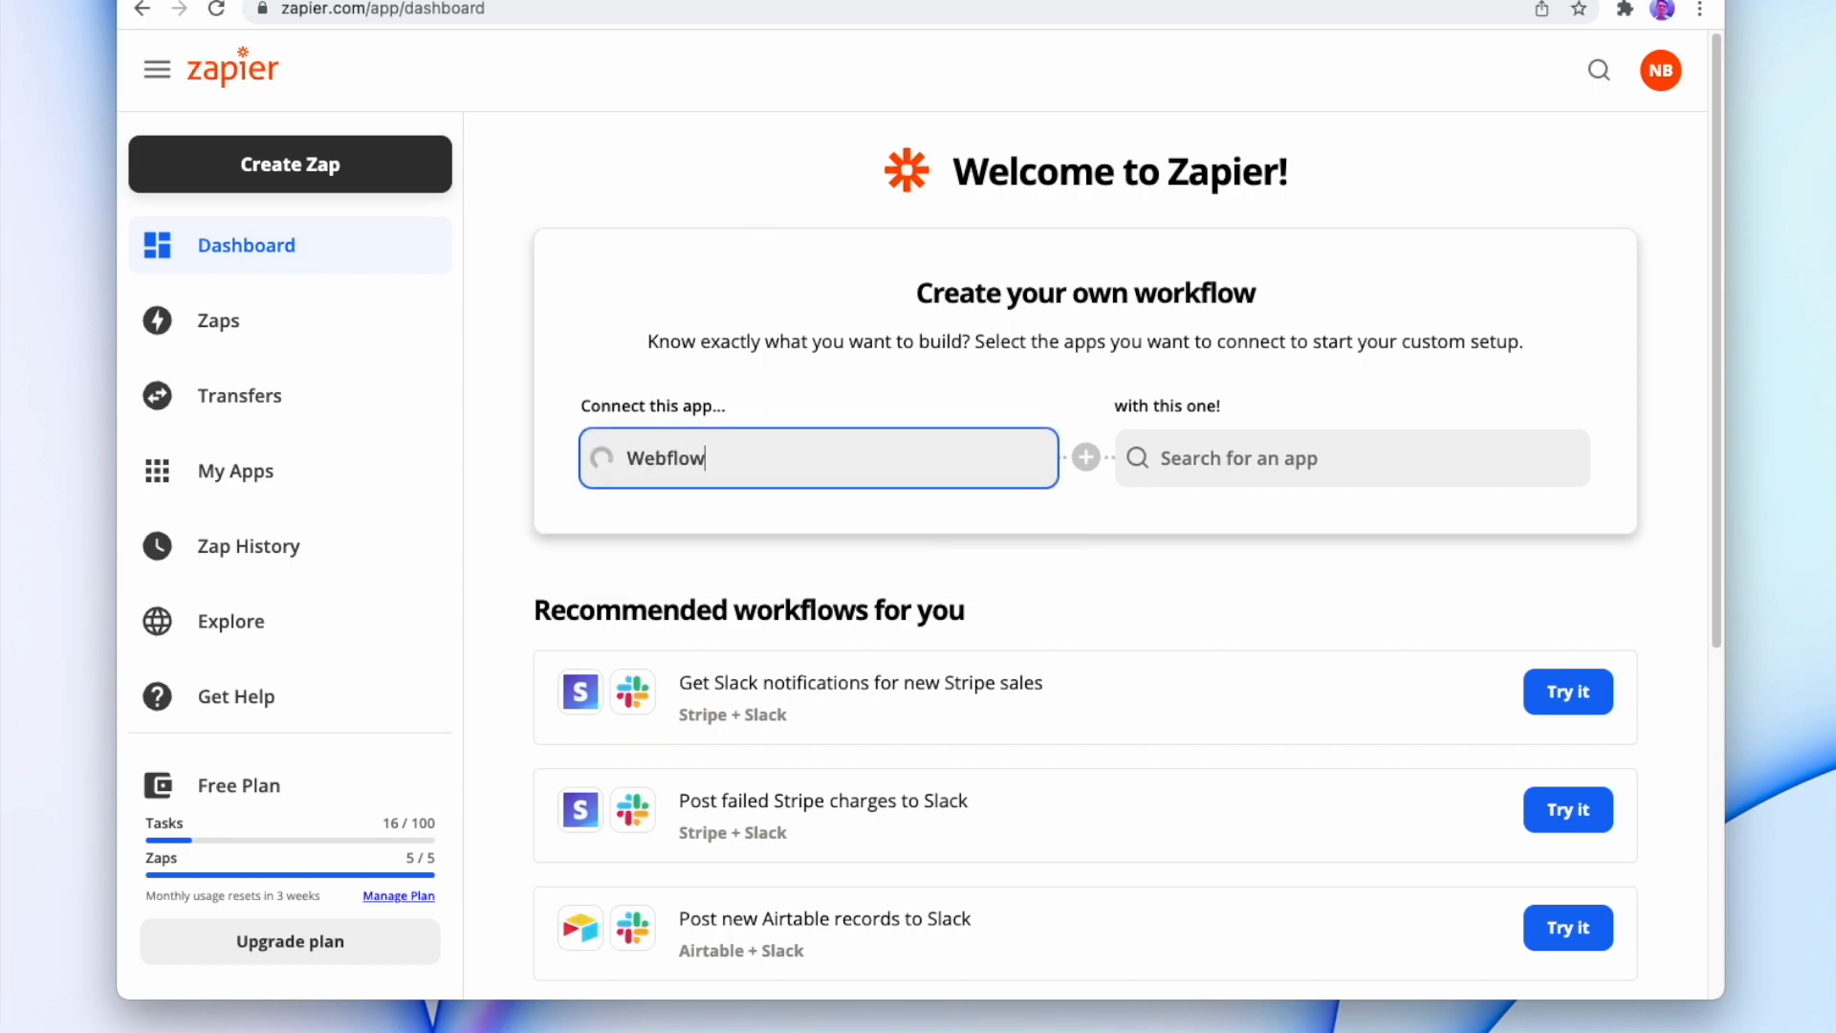
click(762, 521)
click(1184, 455)
text(C)
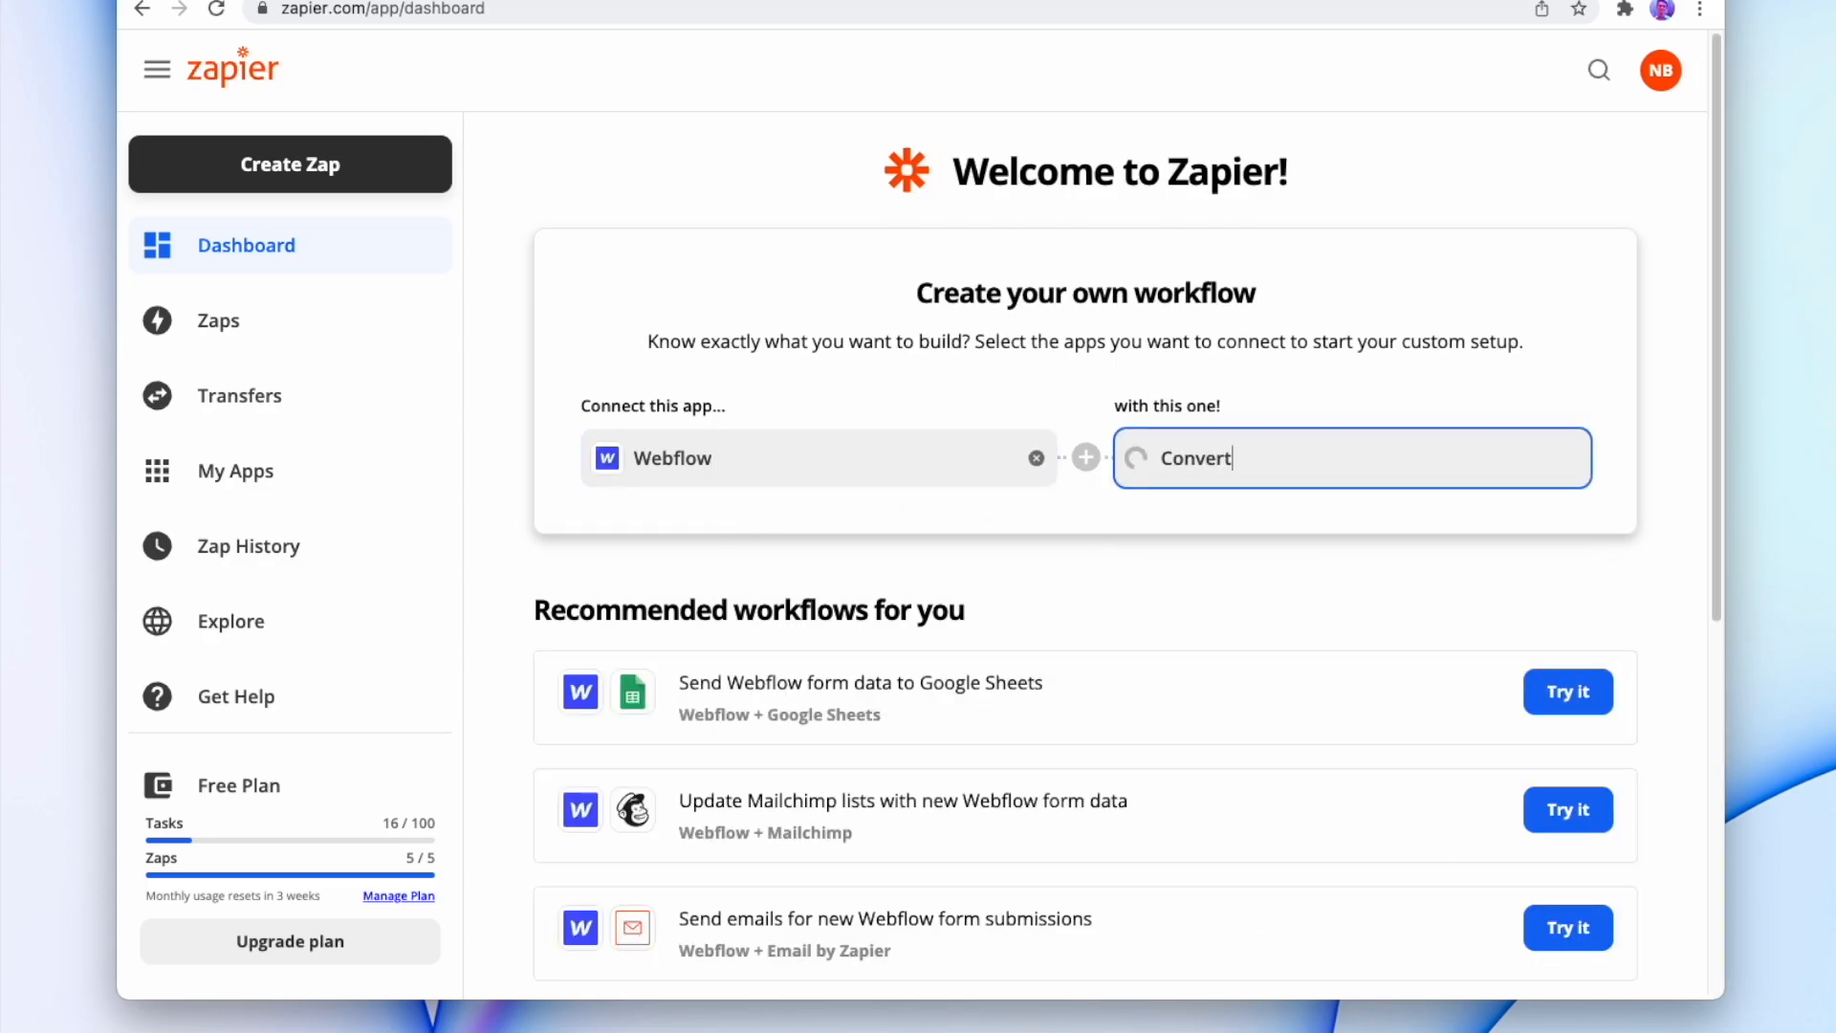
text(onvert)
click(1208, 518)
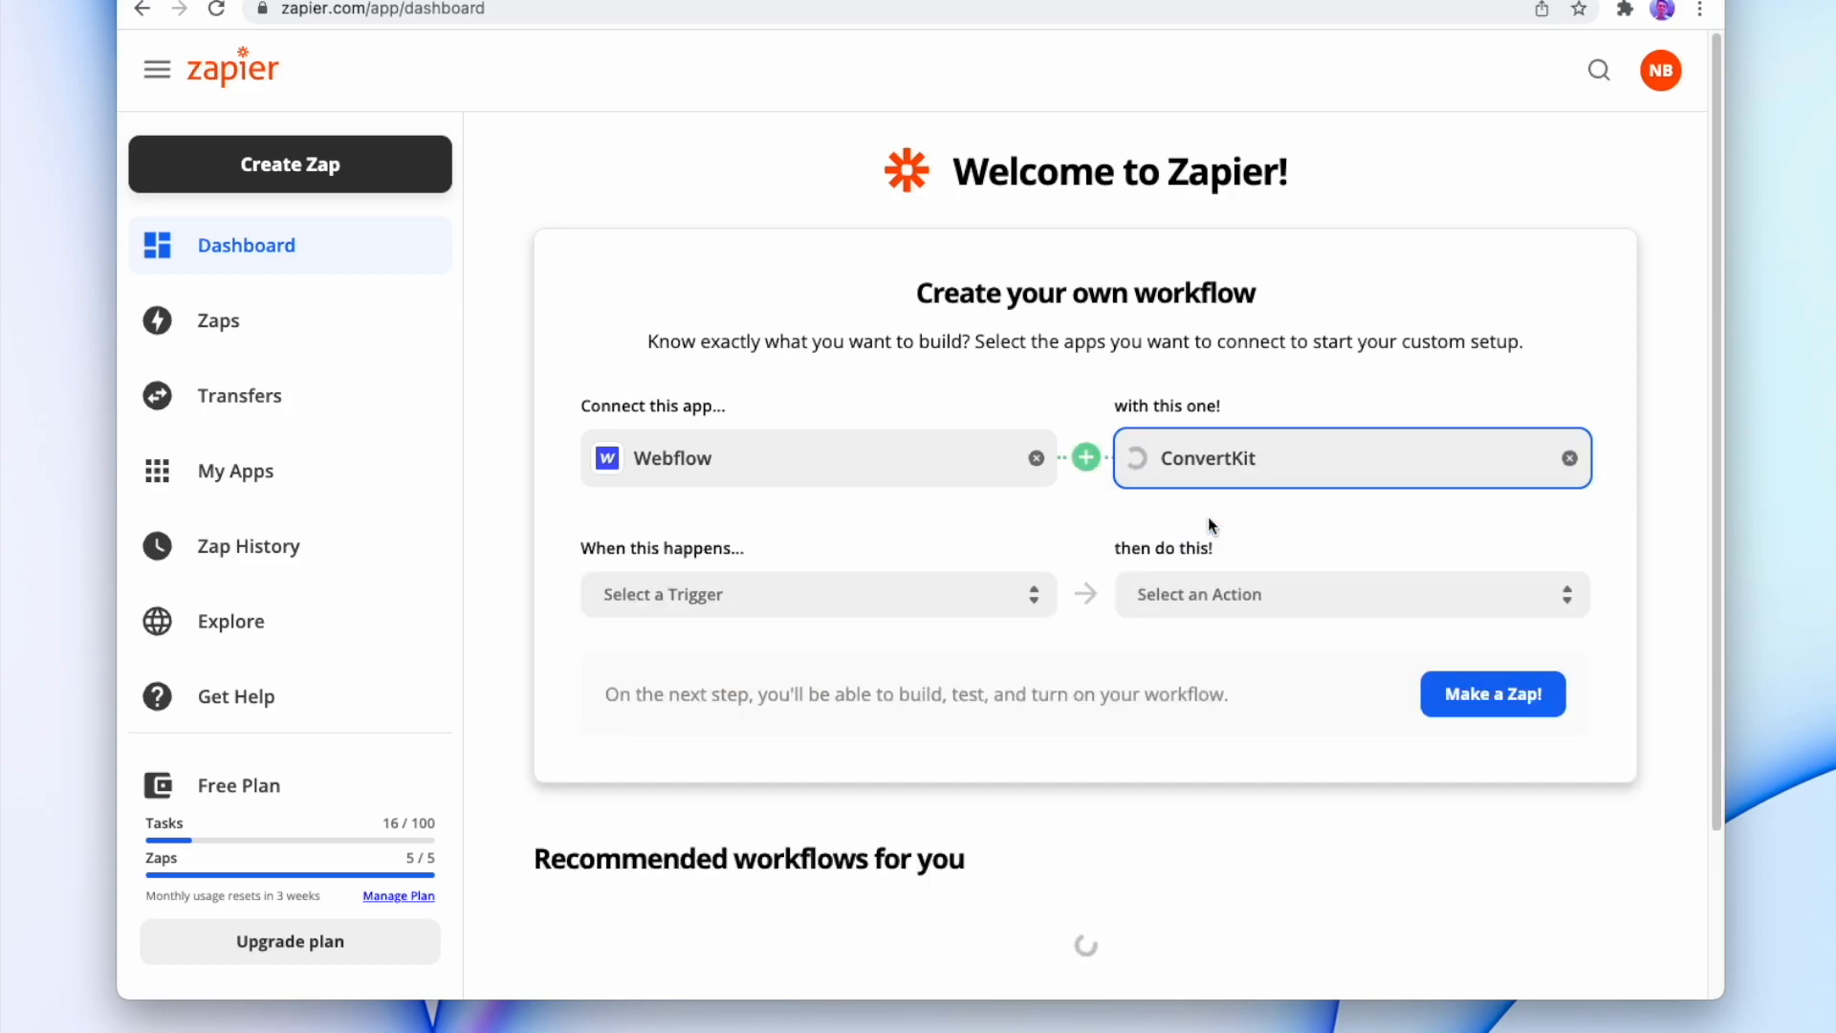
Set the trigger to Form Submission and the action to Add Subscriber to Form, and start building this Zap.
click(1005, 595)
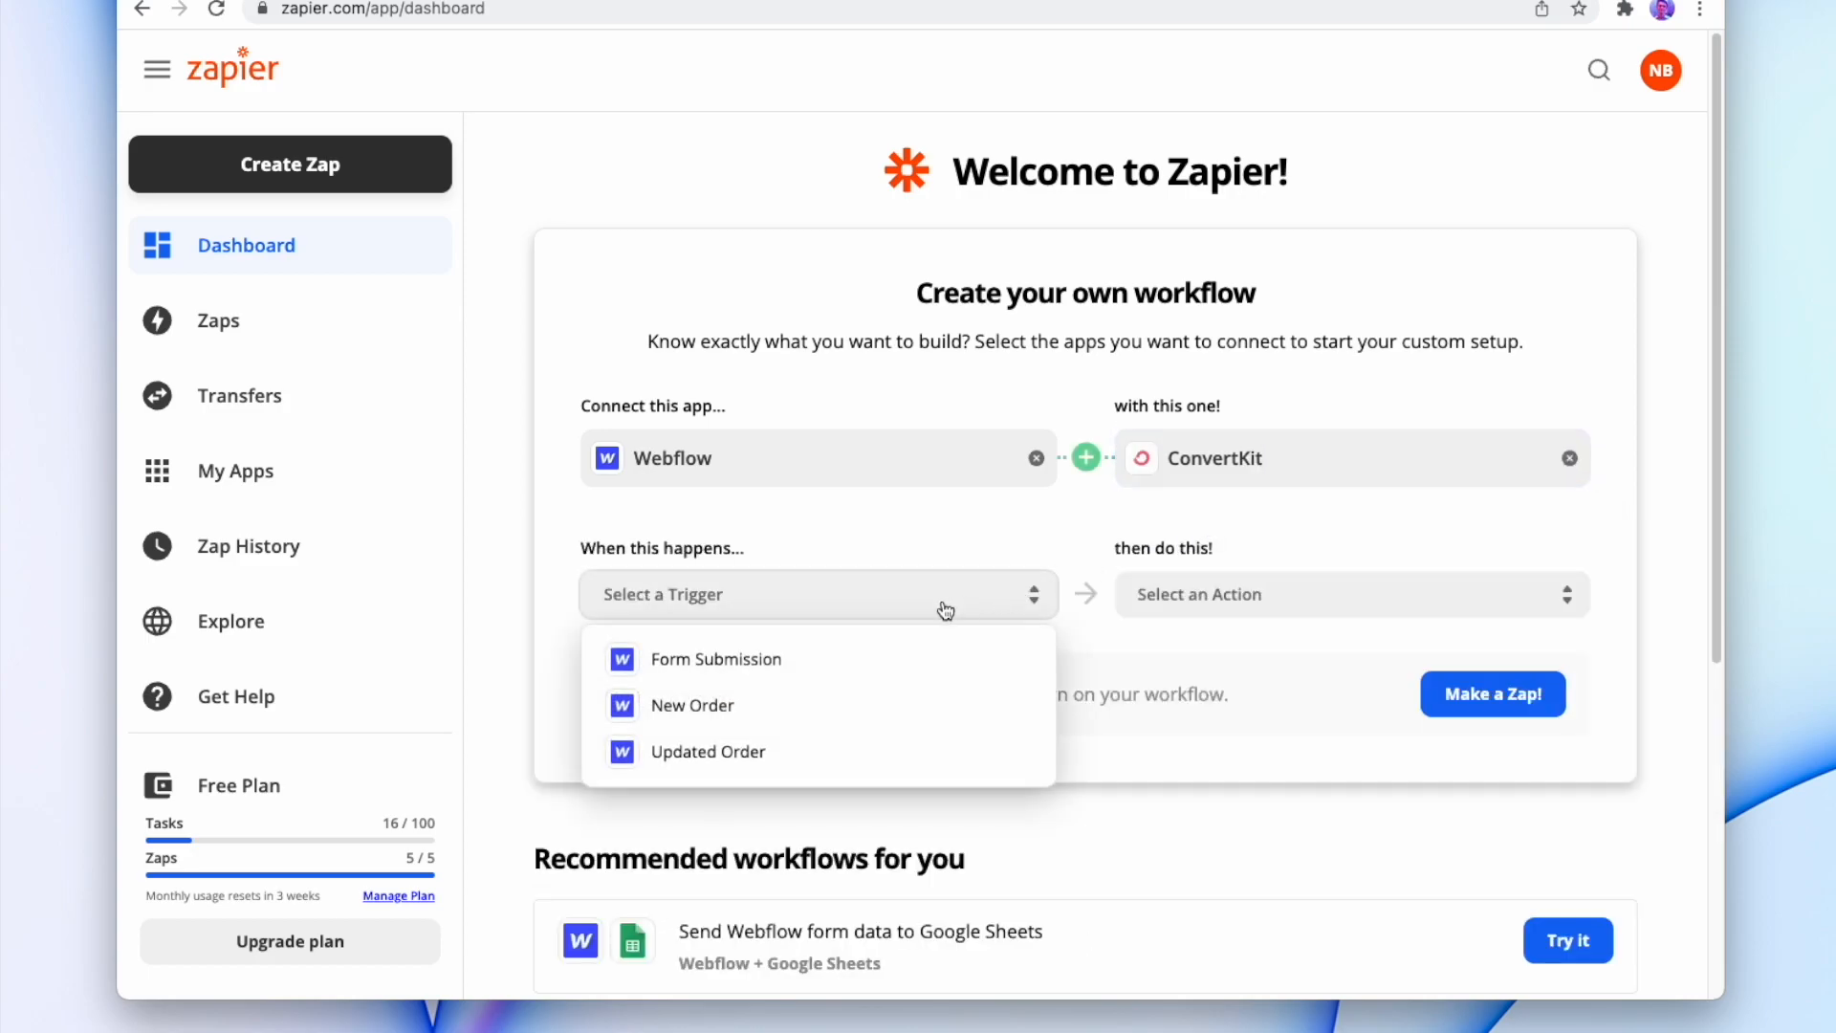
click(822, 660)
click(1343, 595)
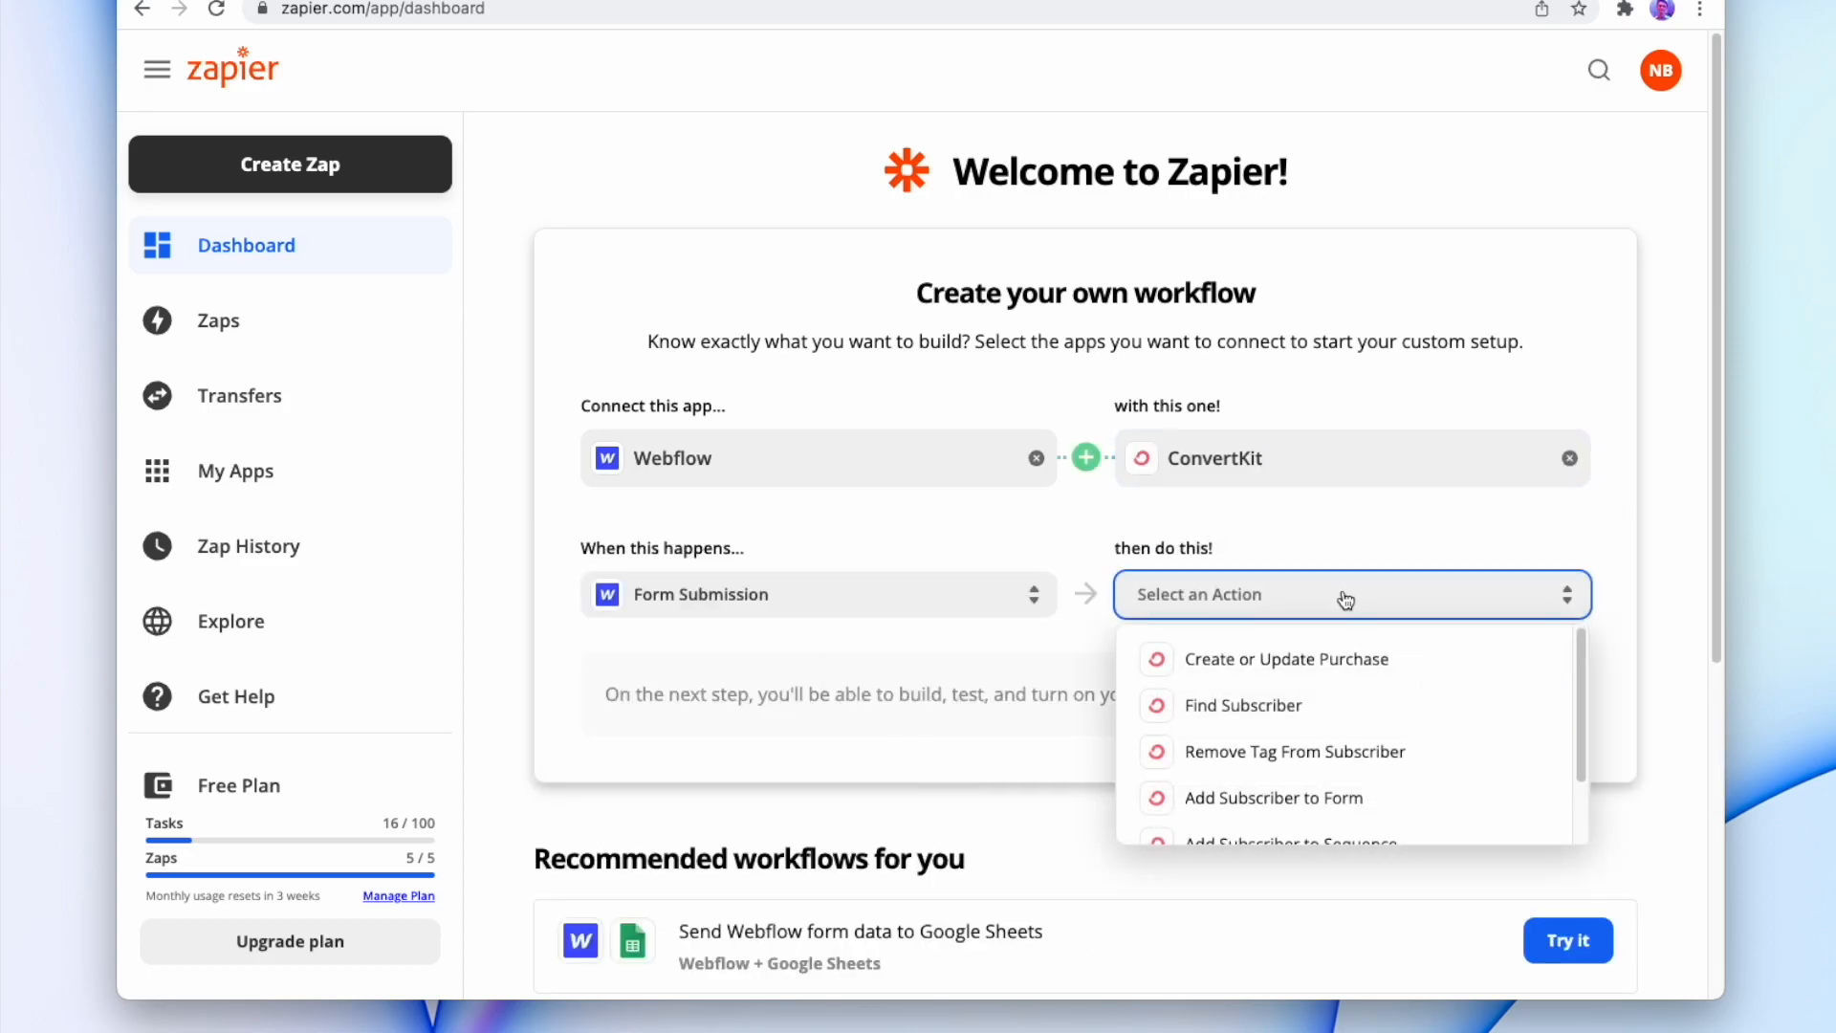
scroll(1332, 689, down, 2)
click(1335, 716)
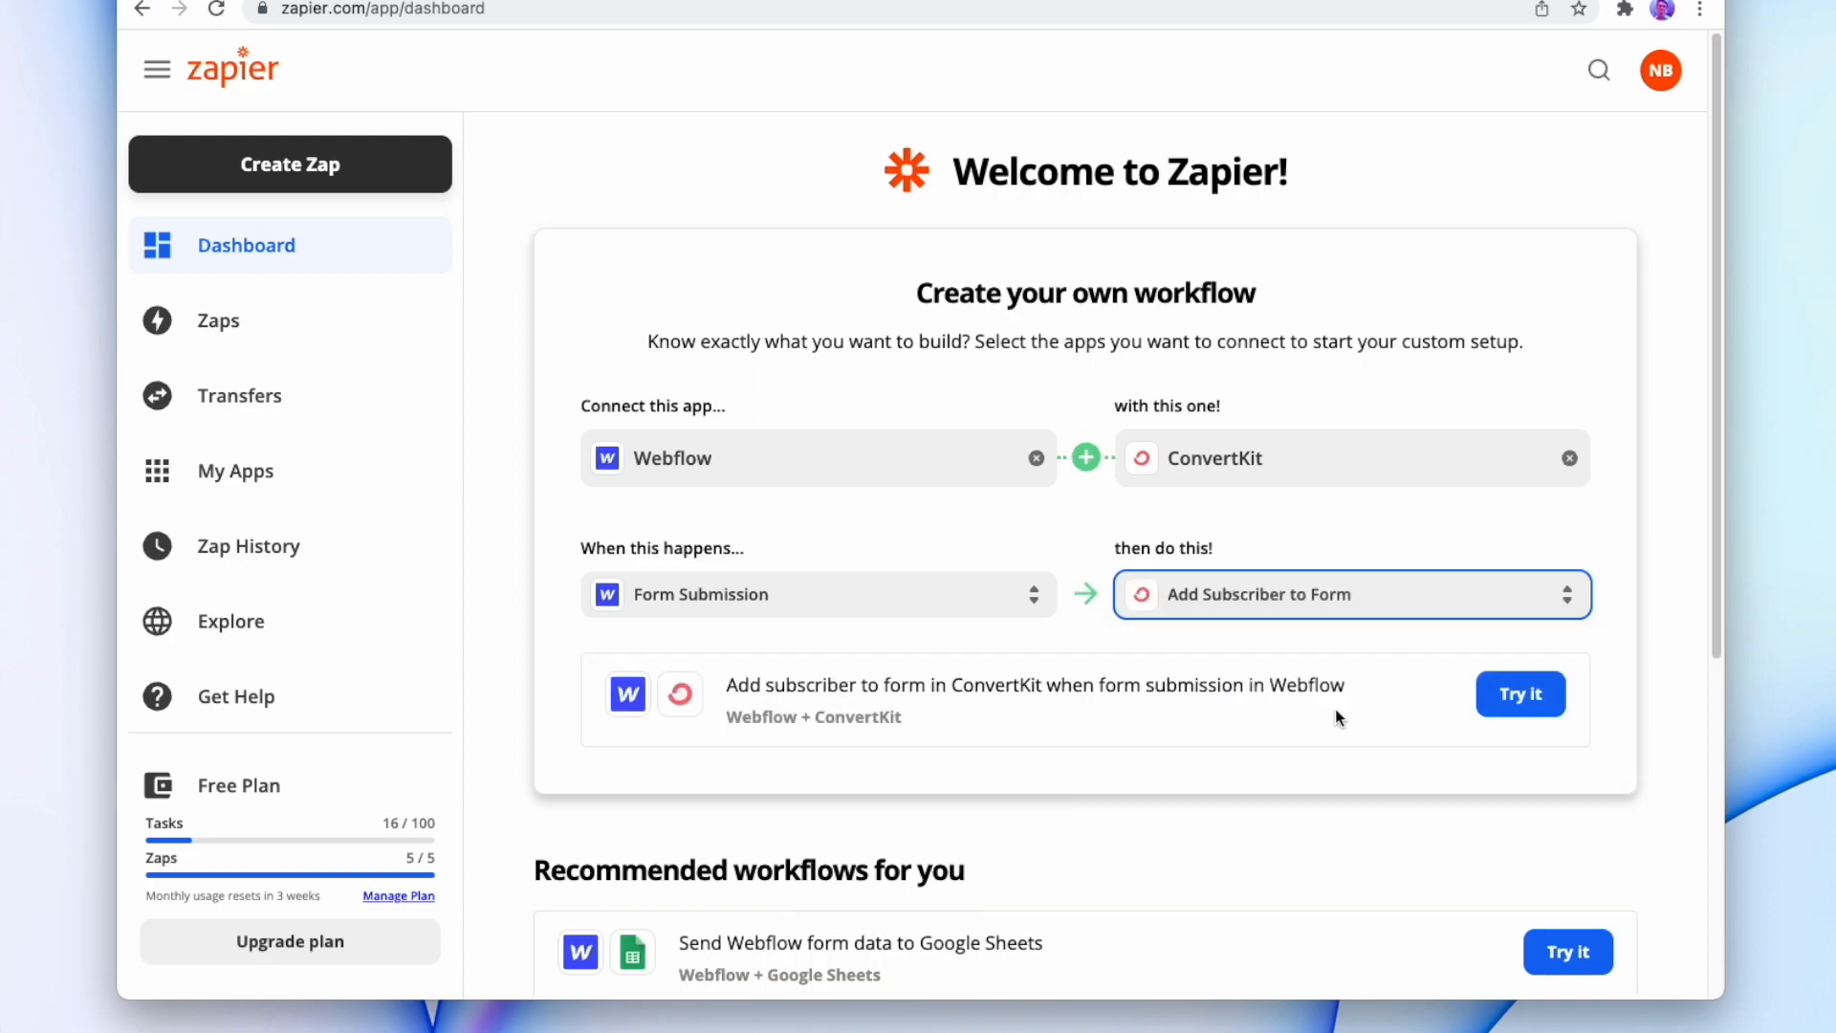
click(1521, 706)
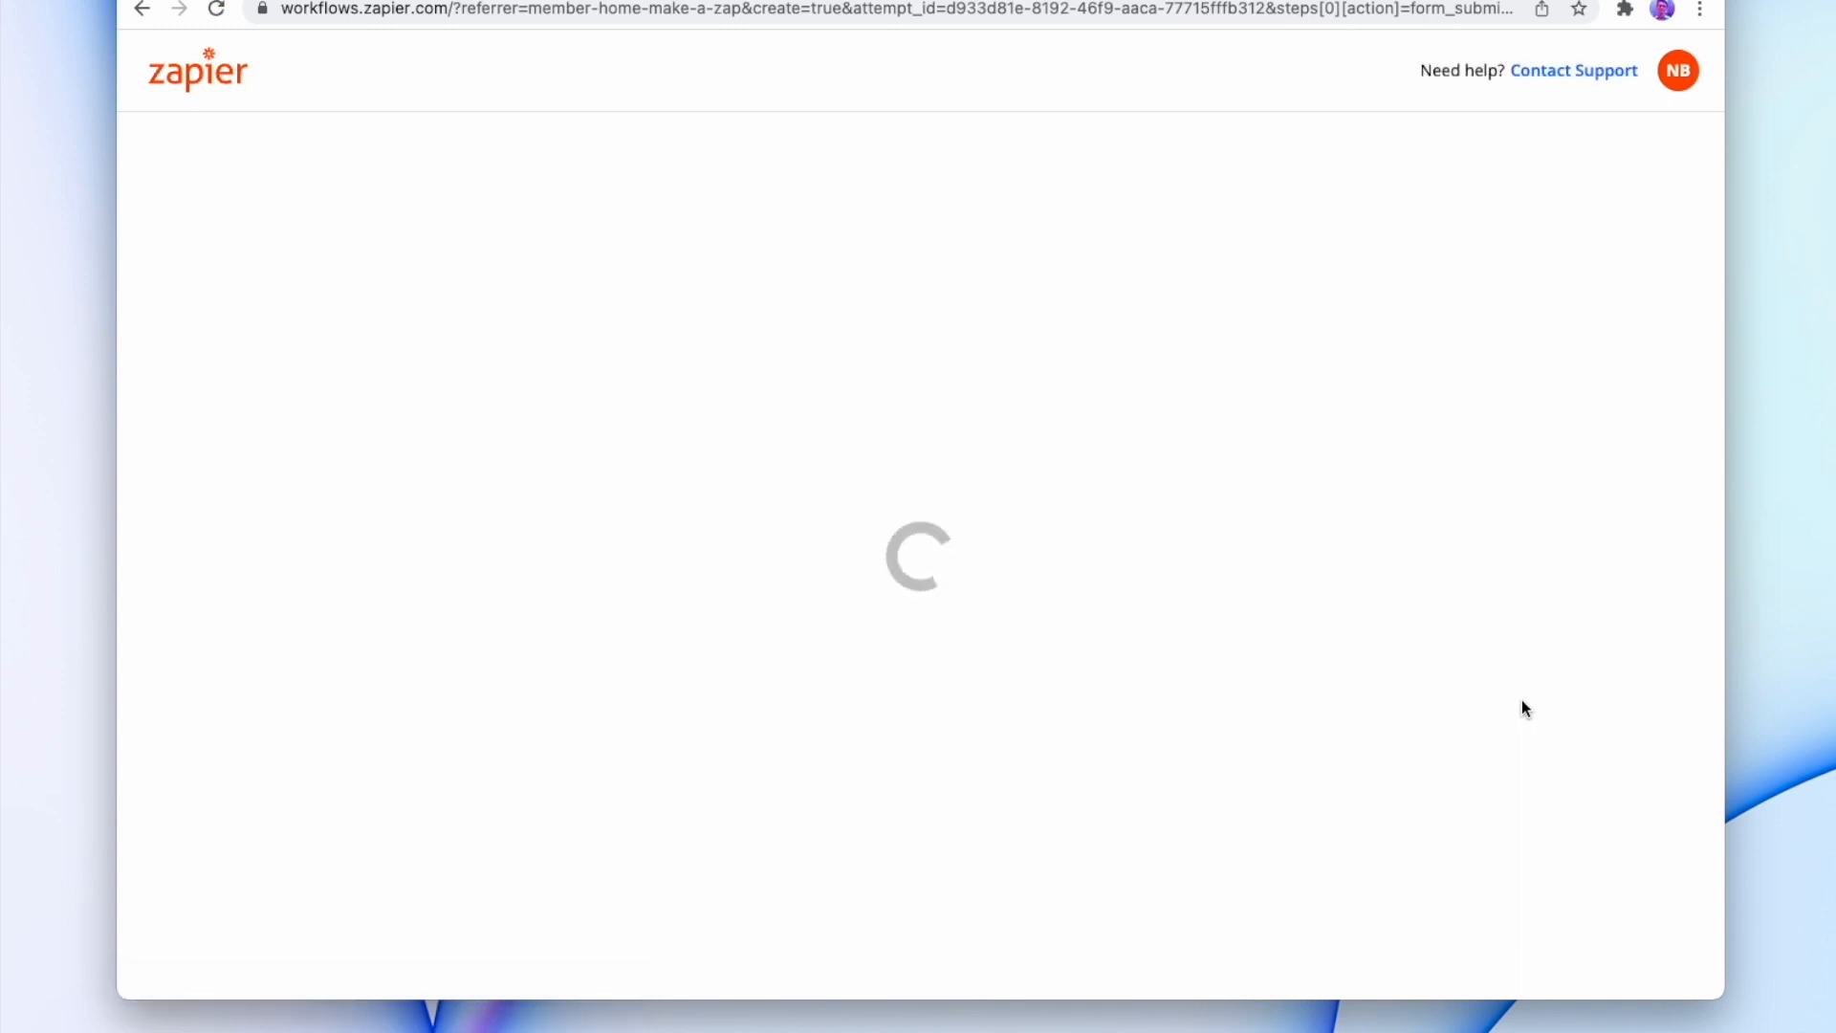
Refresh the Webflow site list and choose the Outdo site with its Email Sign Up Form as the trigger source.
click(964, 638)
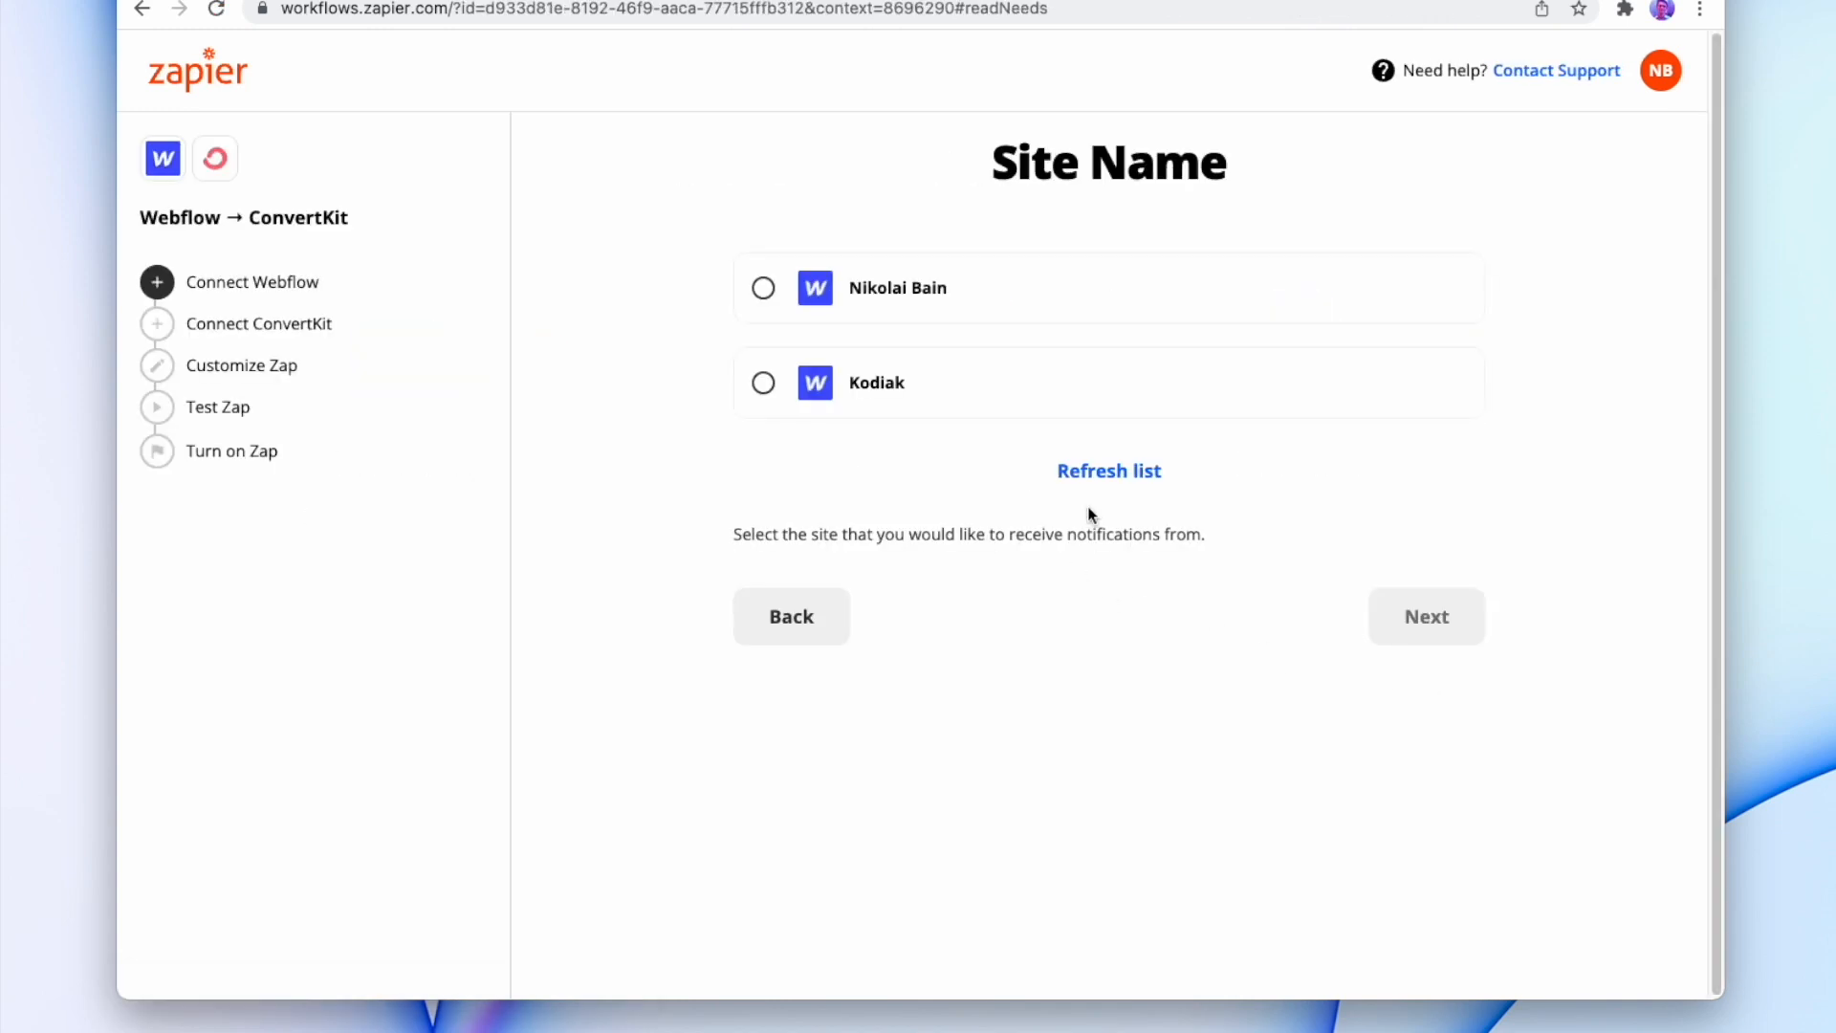
click(1103, 471)
click(916, 466)
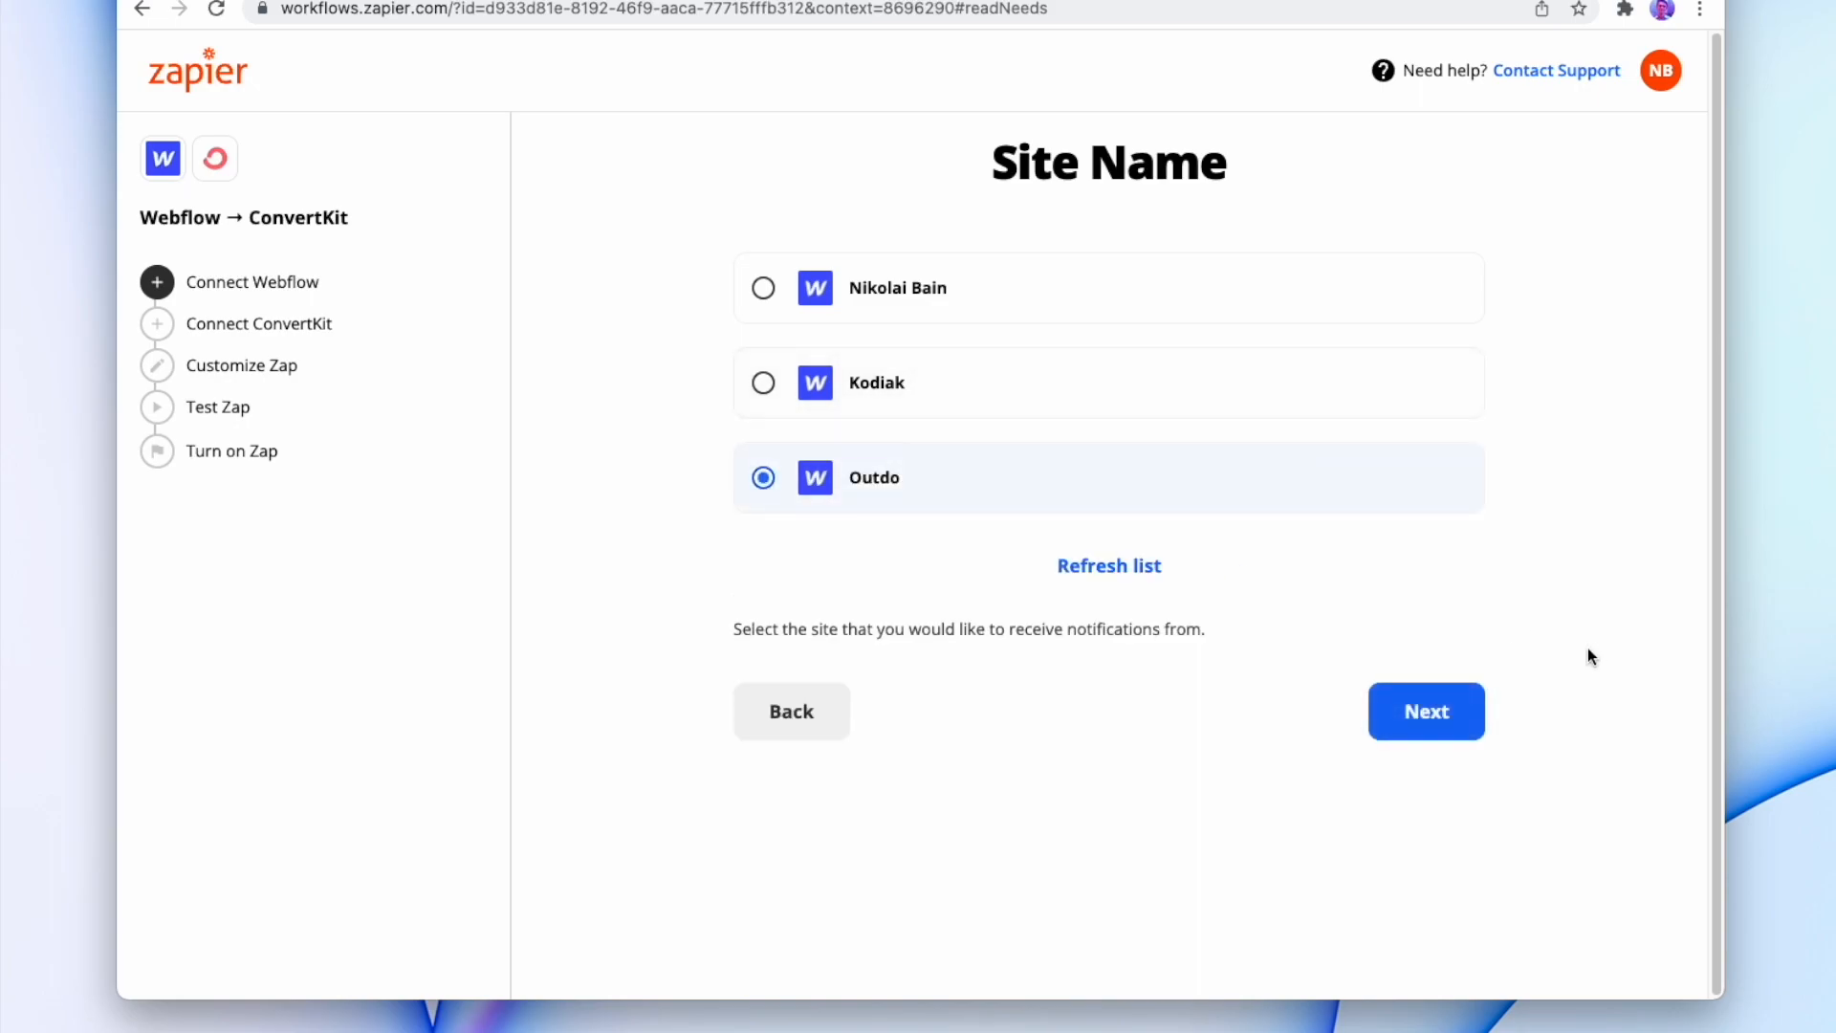
click(1435, 719)
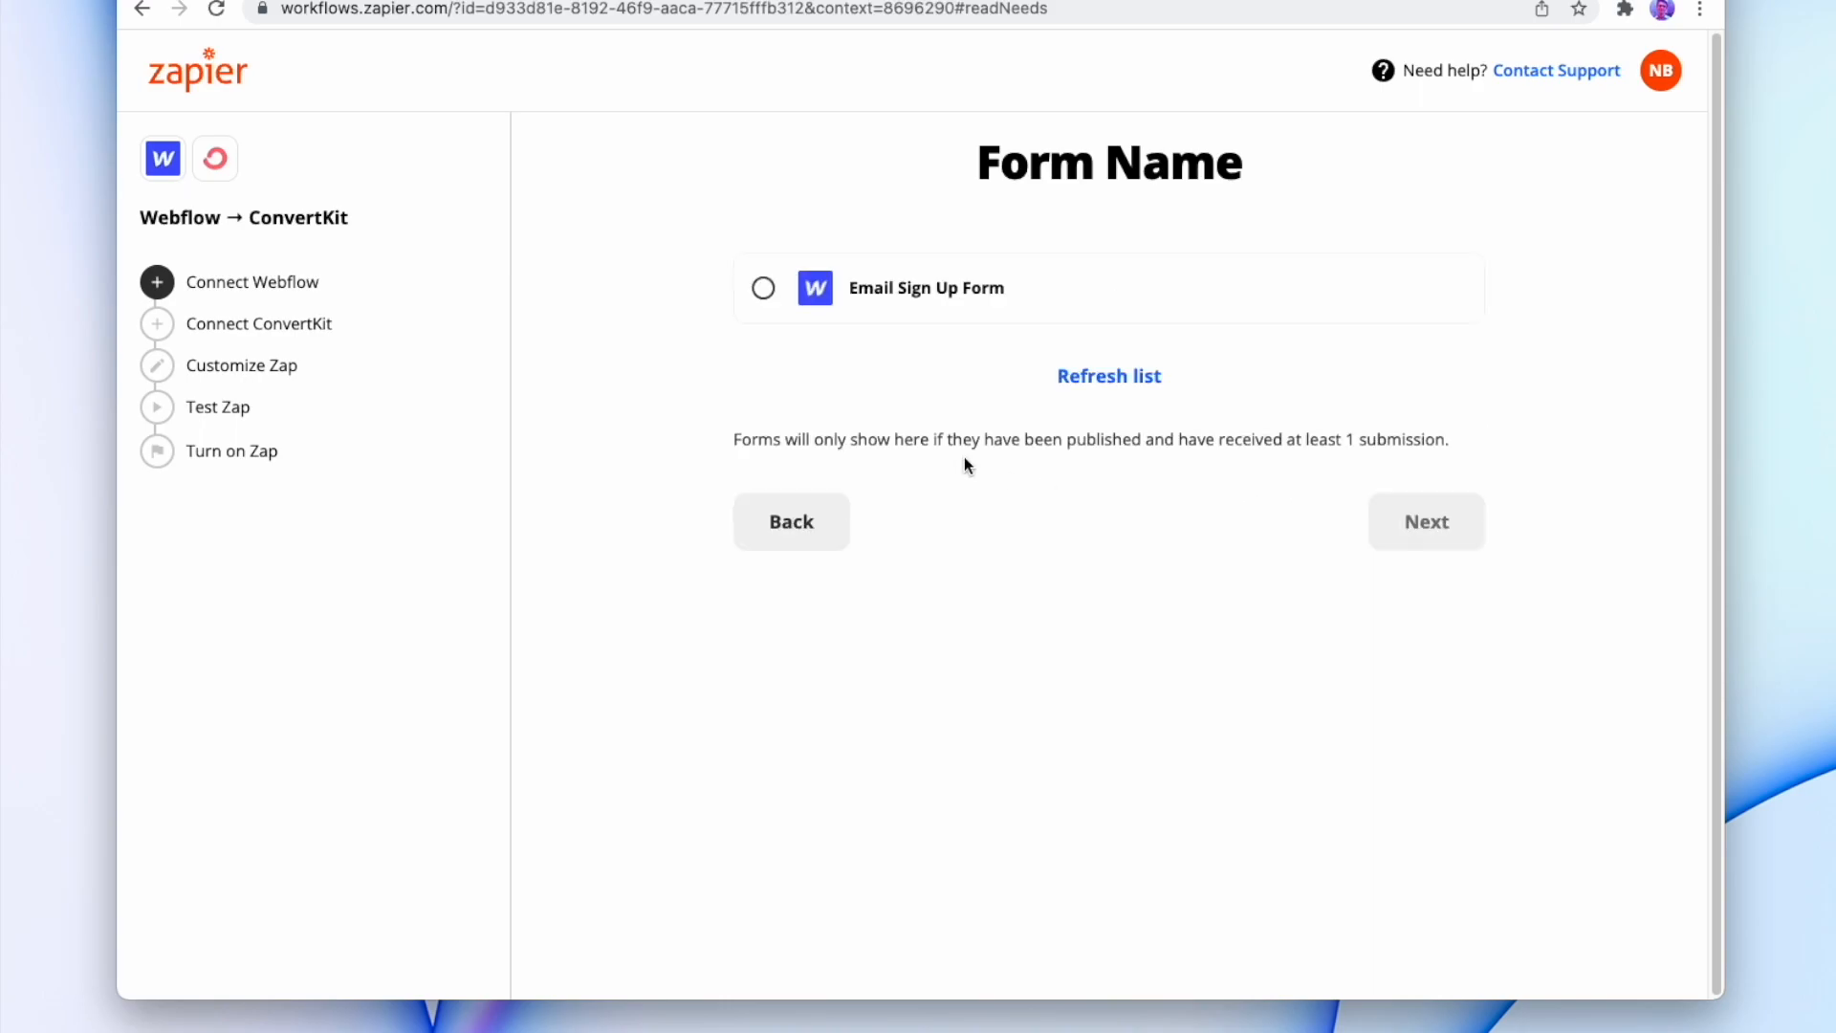
click(856, 300)
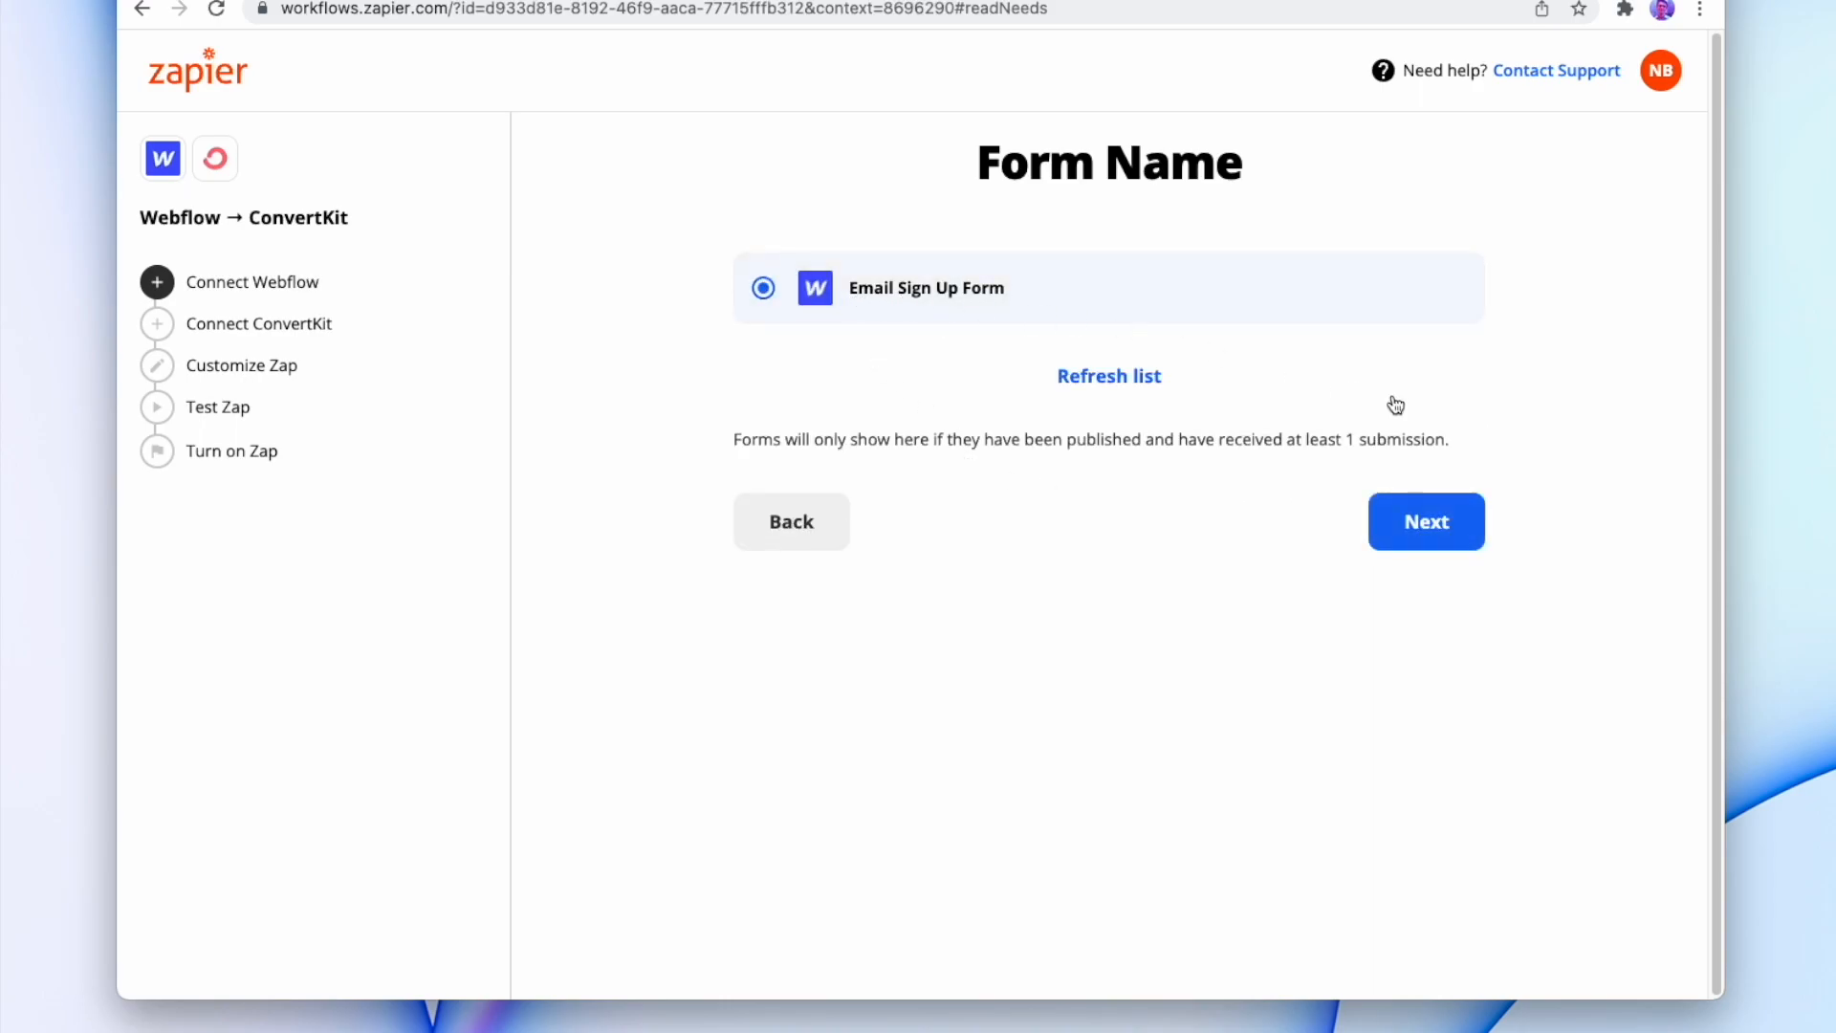
click(1426, 541)
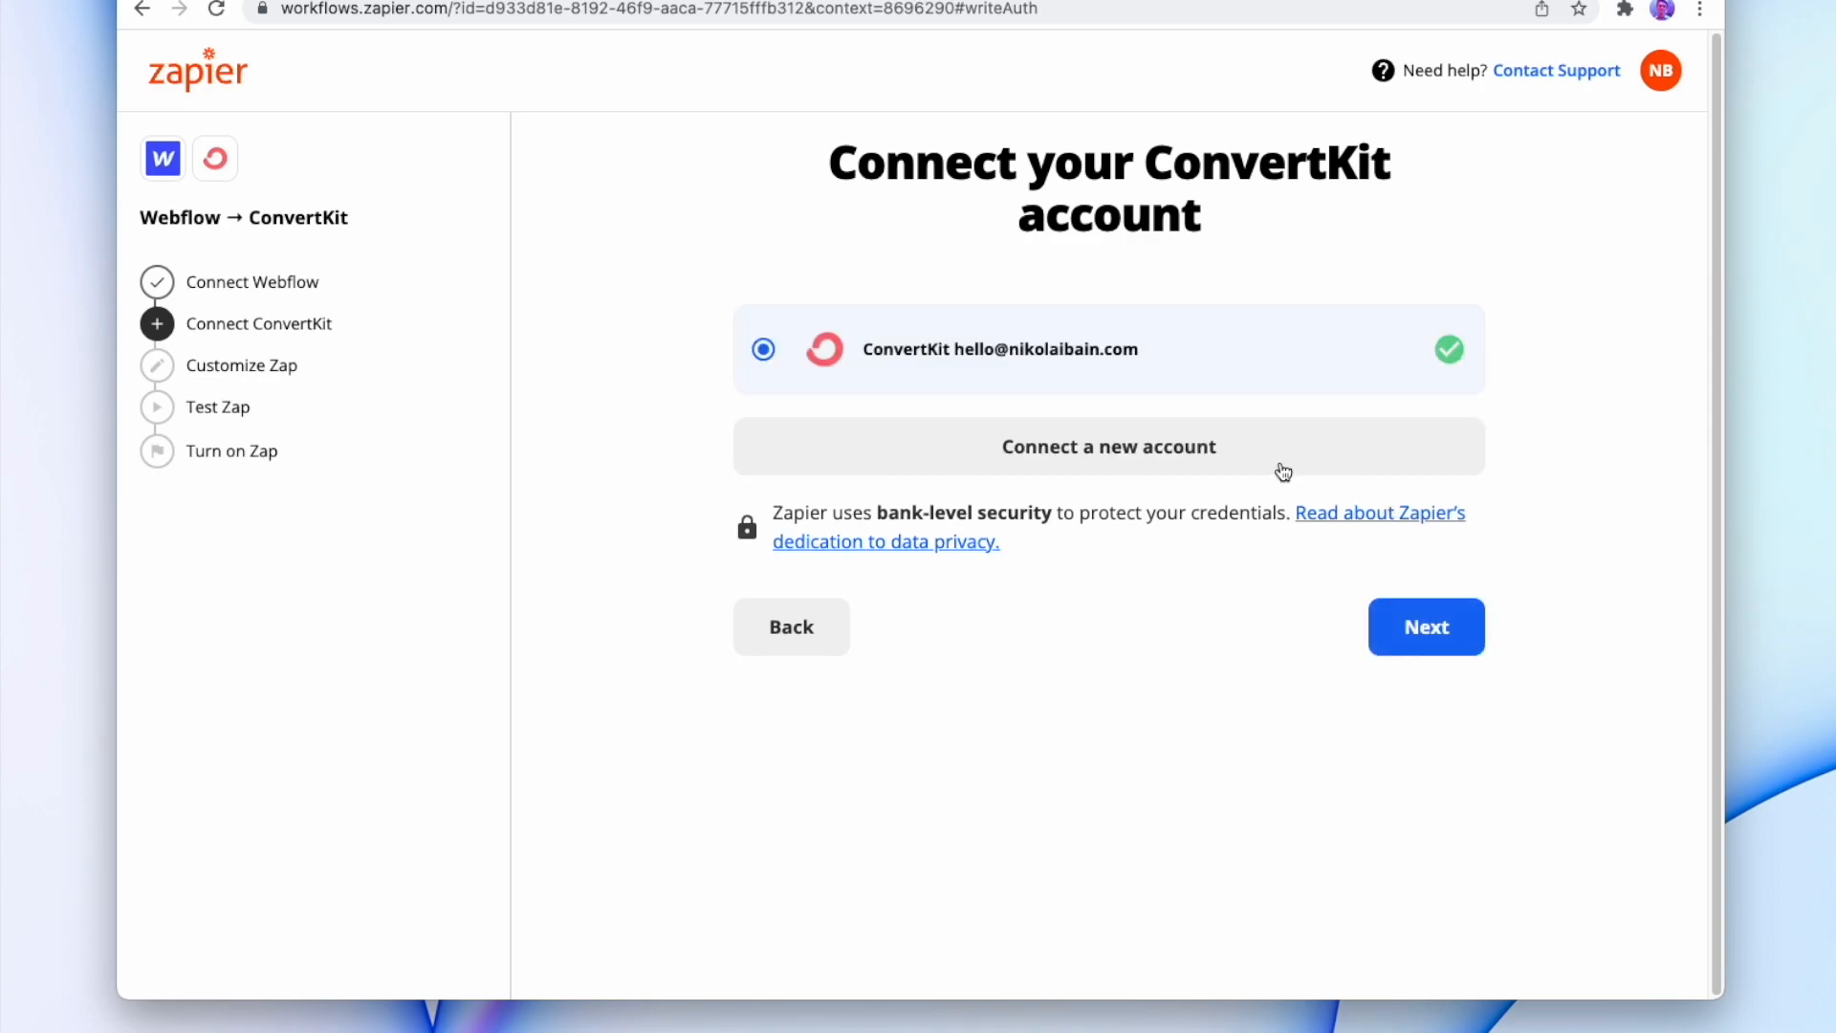
Continue with the connected ConvertKit account and choose Newsletter Form as the destination form.
click(1412, 628)
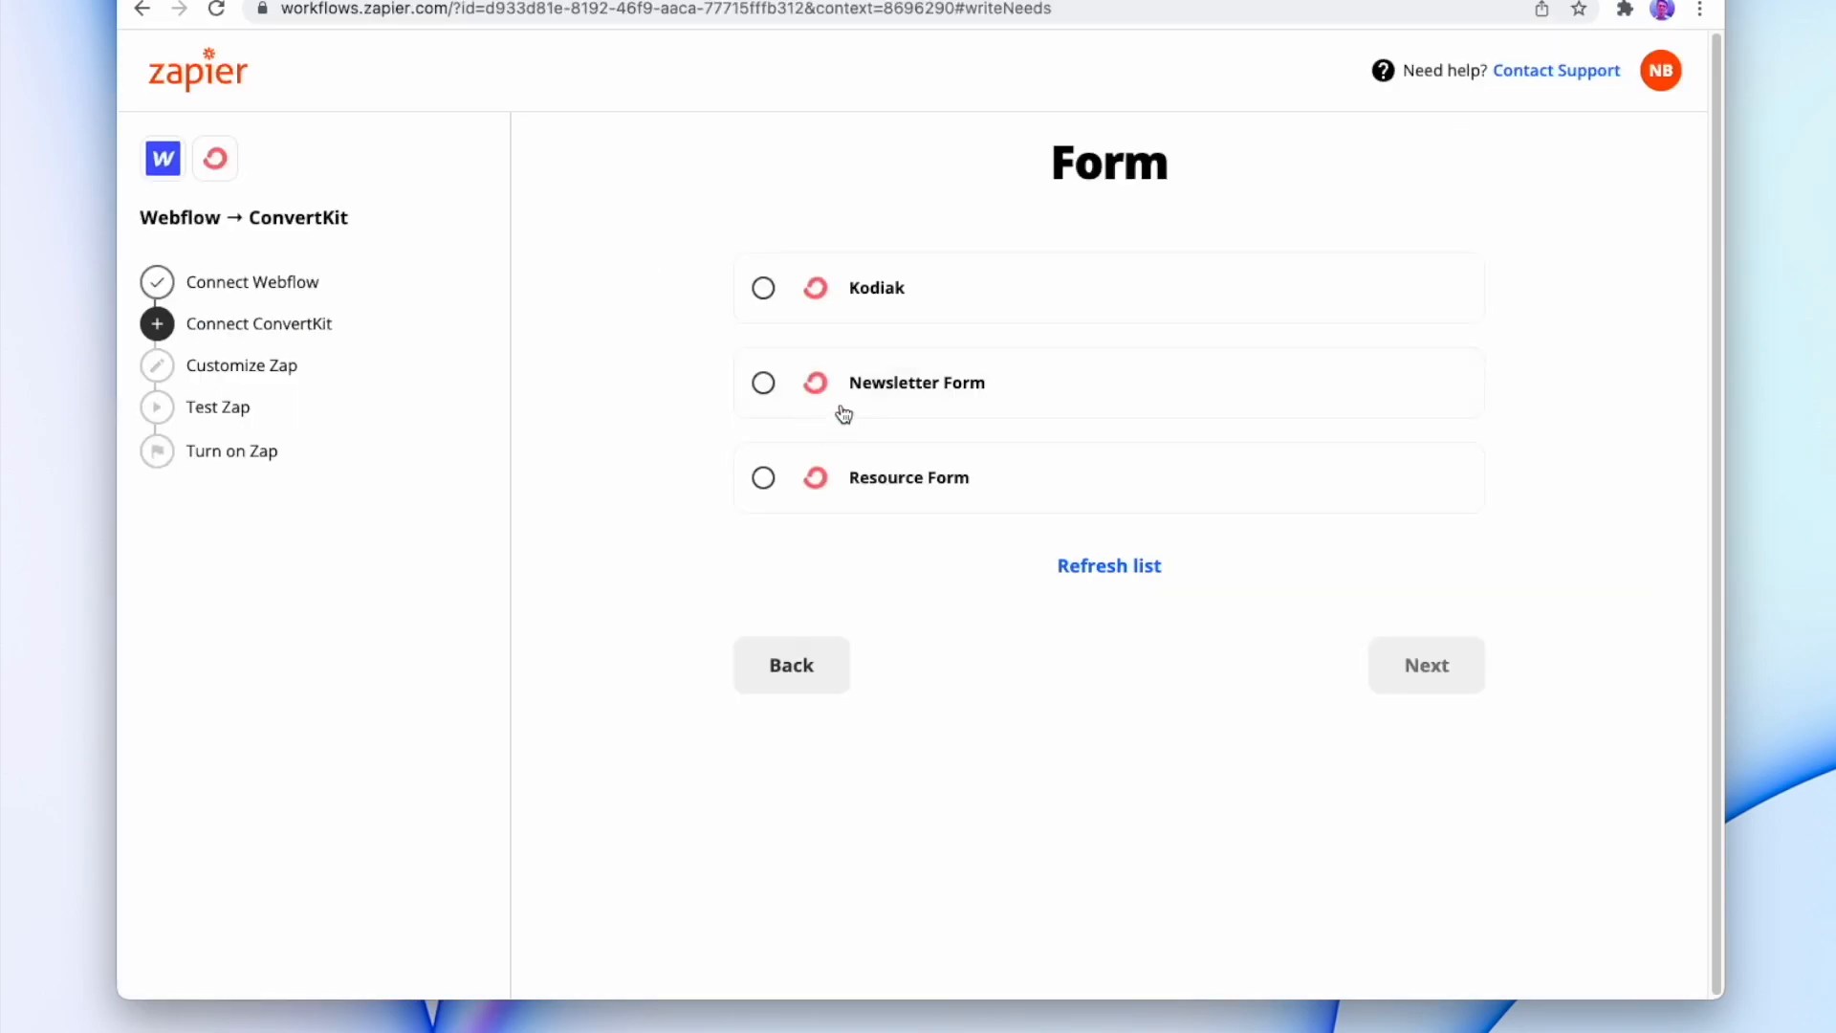
click(793, 386)
click(1395, 674)
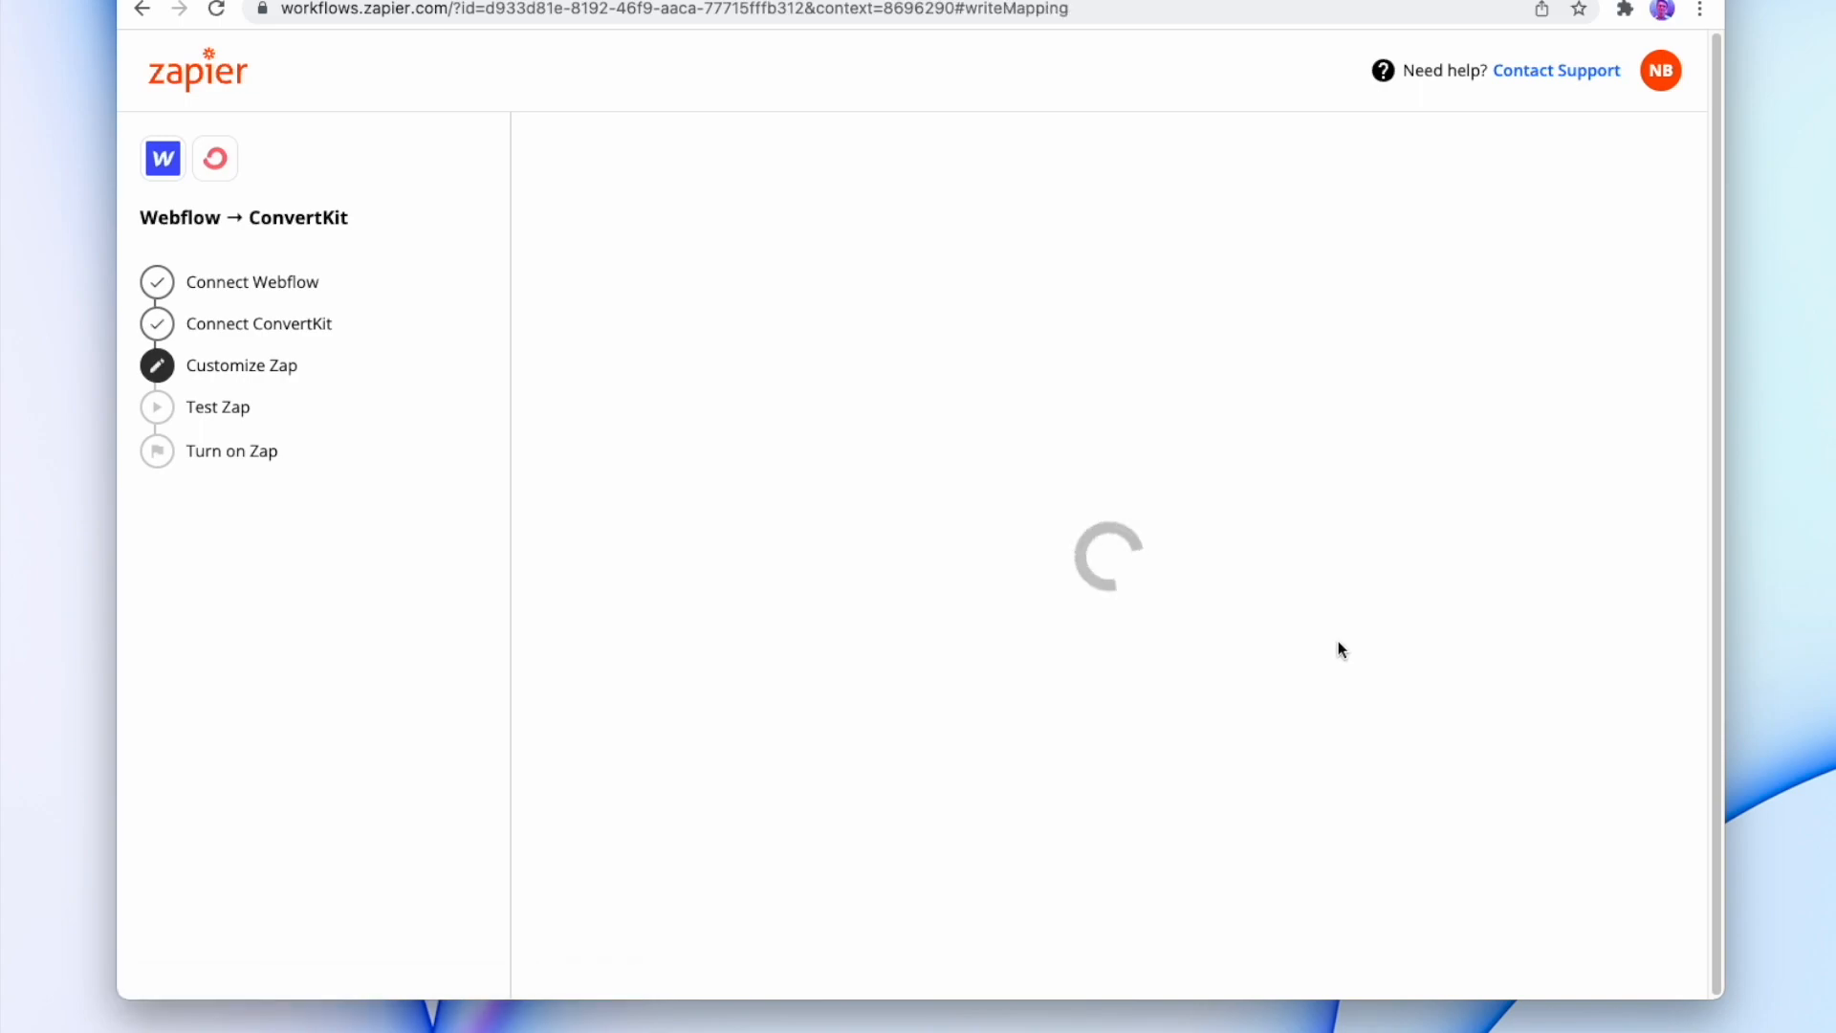
Map the ConvertKit Email field to Webflow's Data Email and clear the First Name mapping.
click(763, 325)
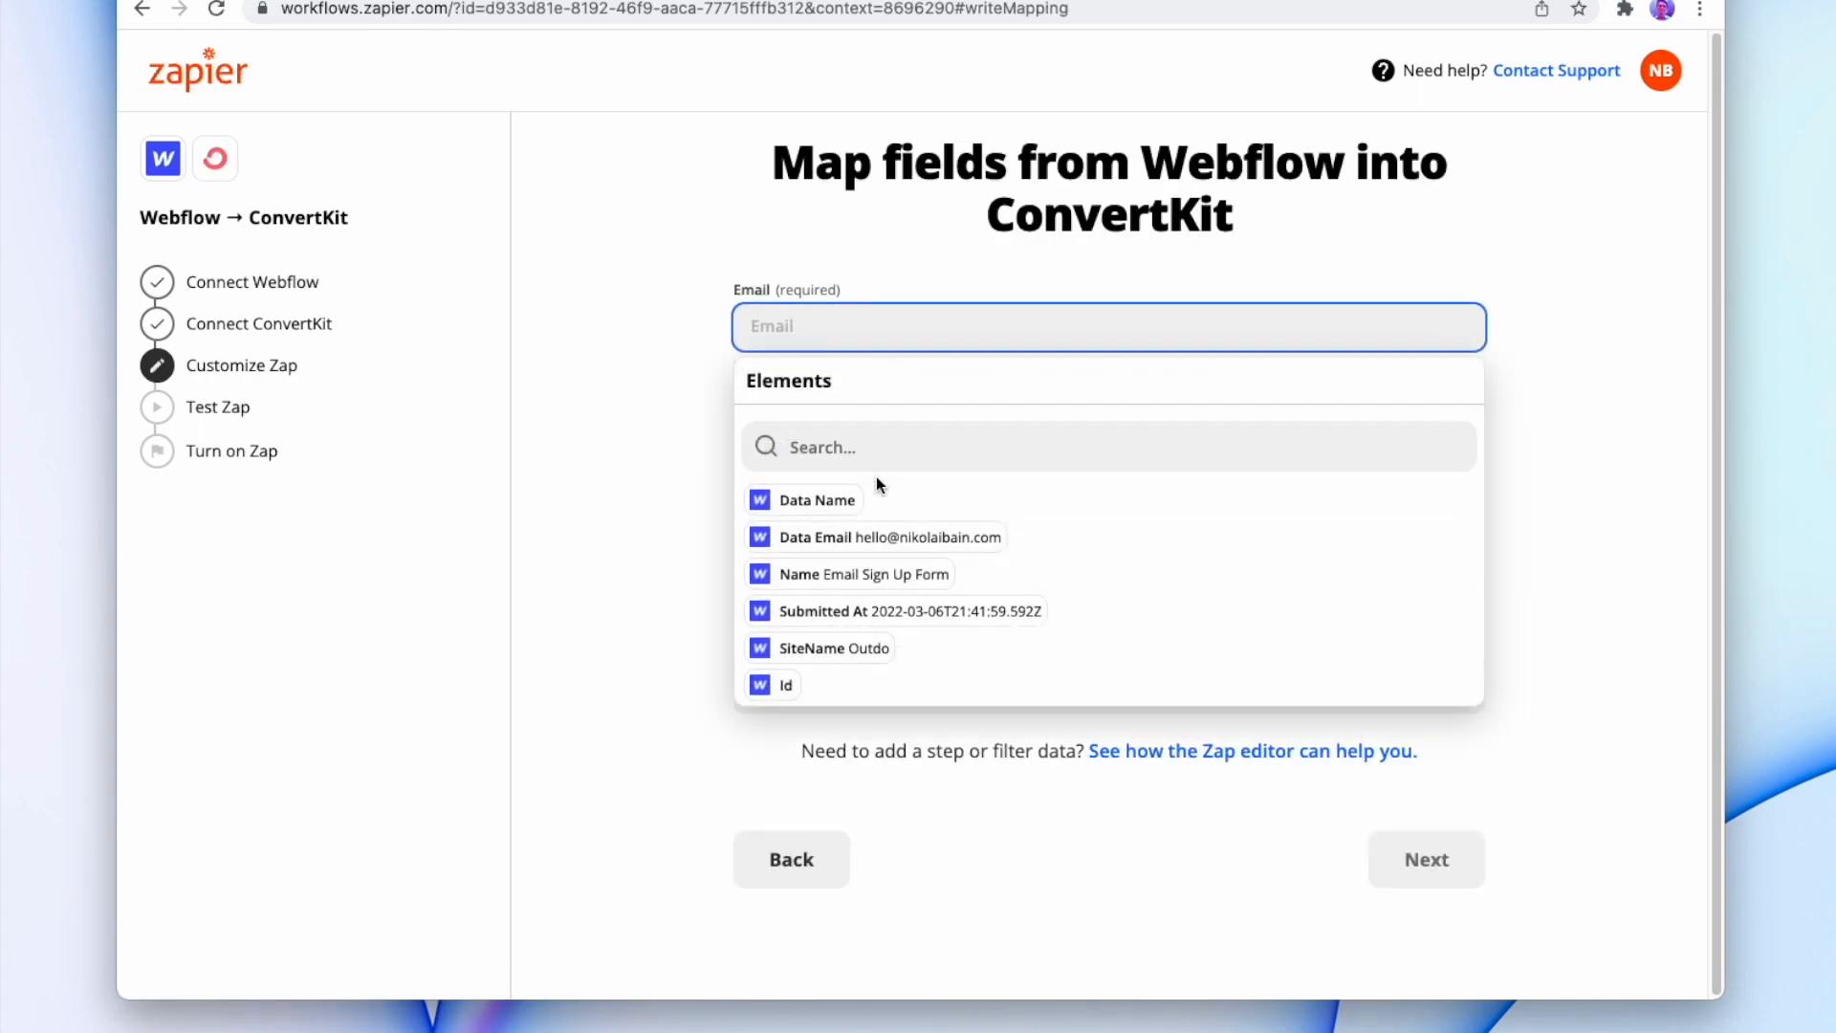
click(891, 537)
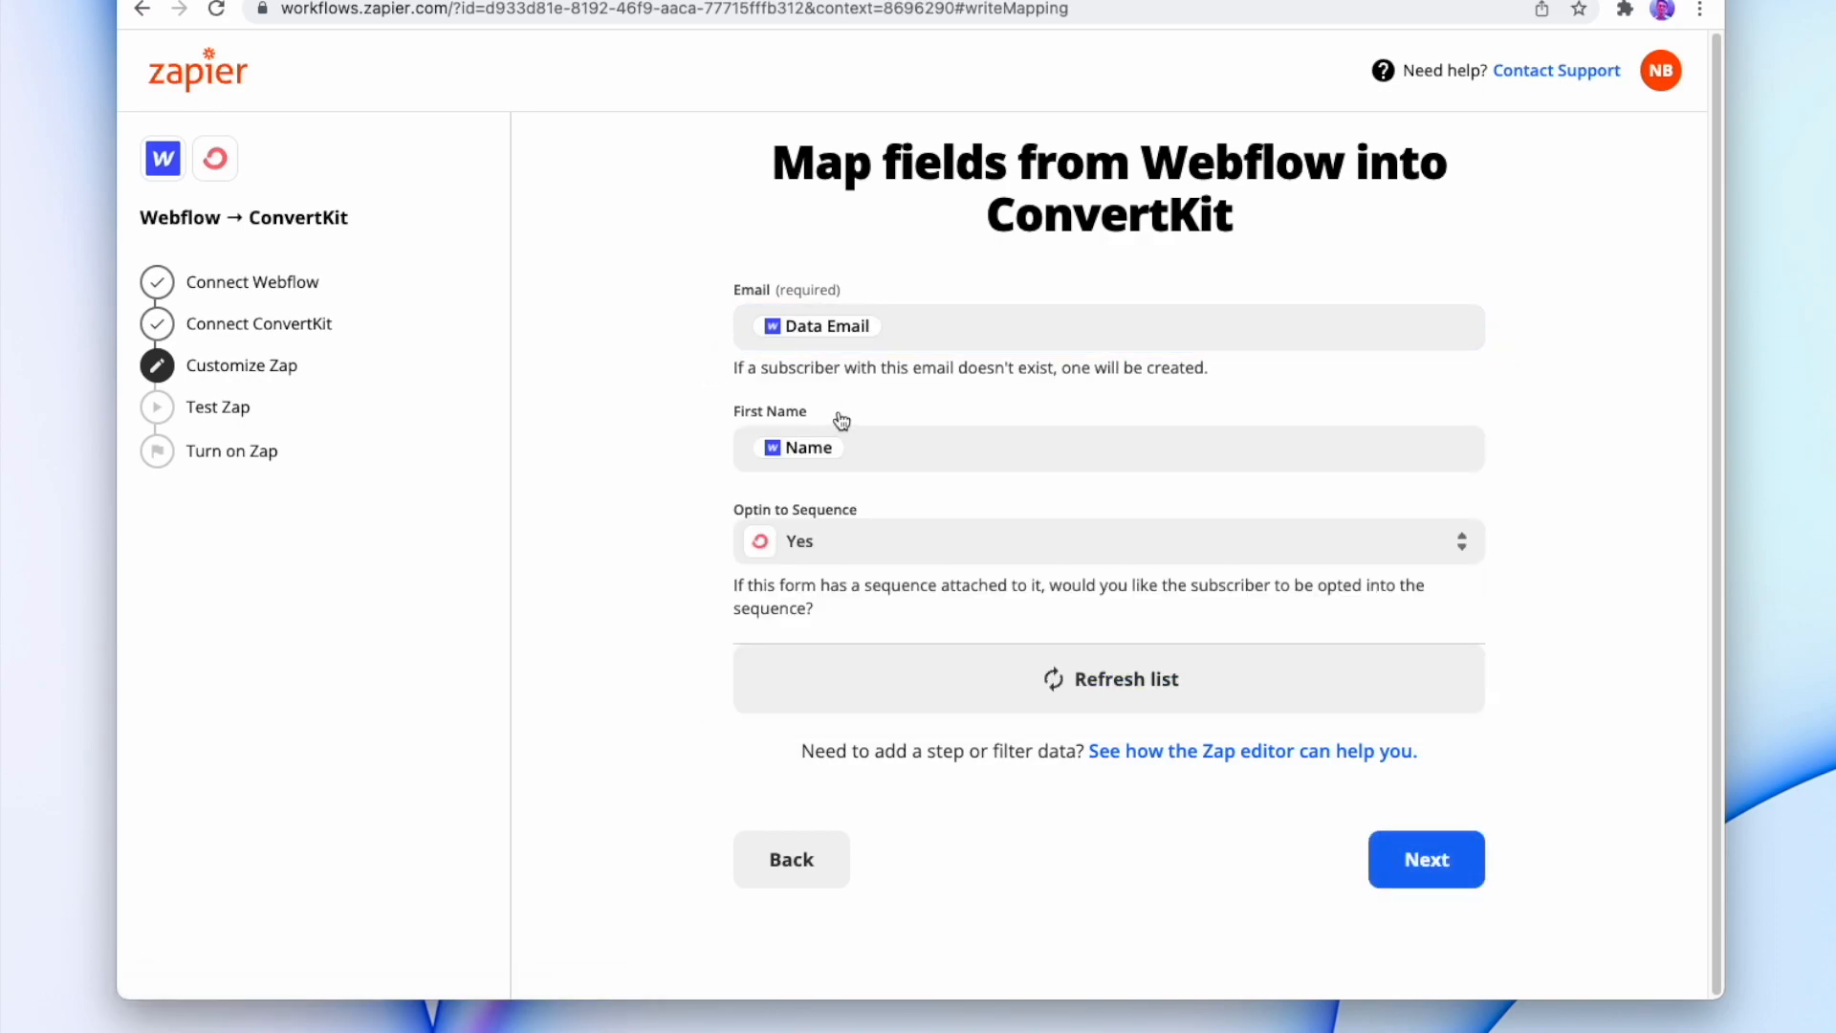
click(873, 452)
key(BackSpace)
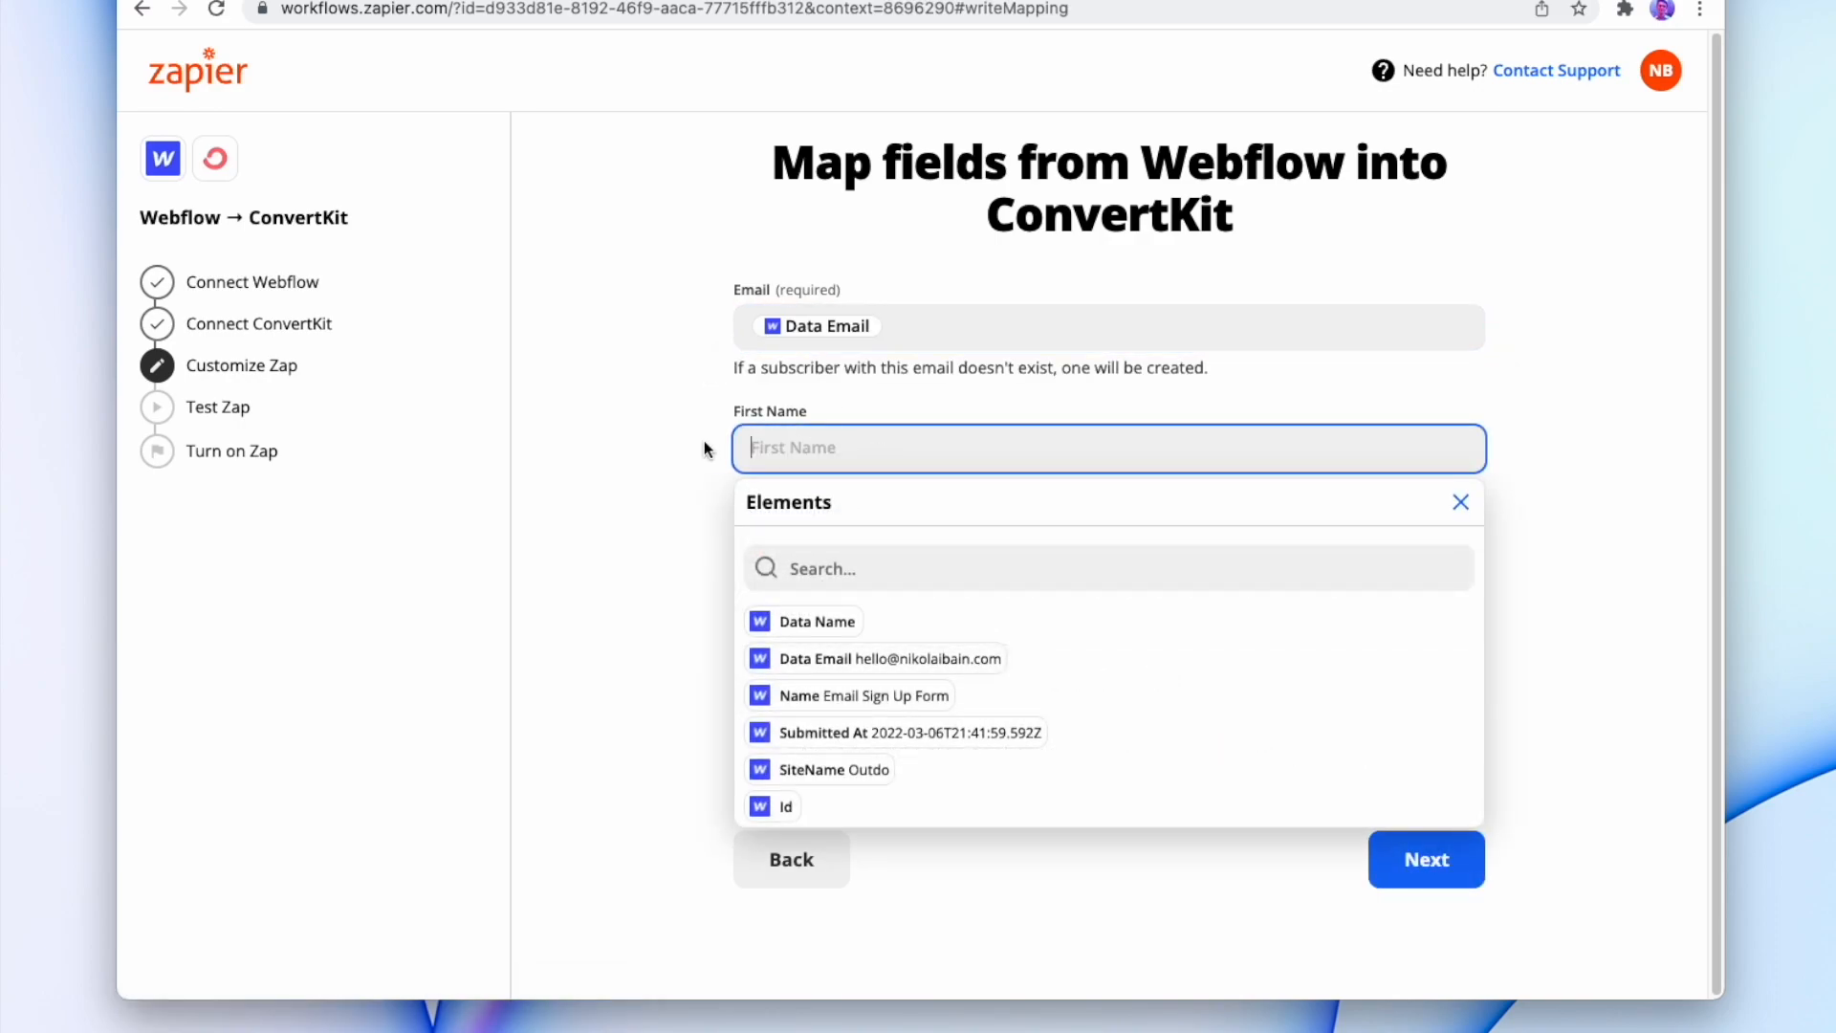
click(707, 529)
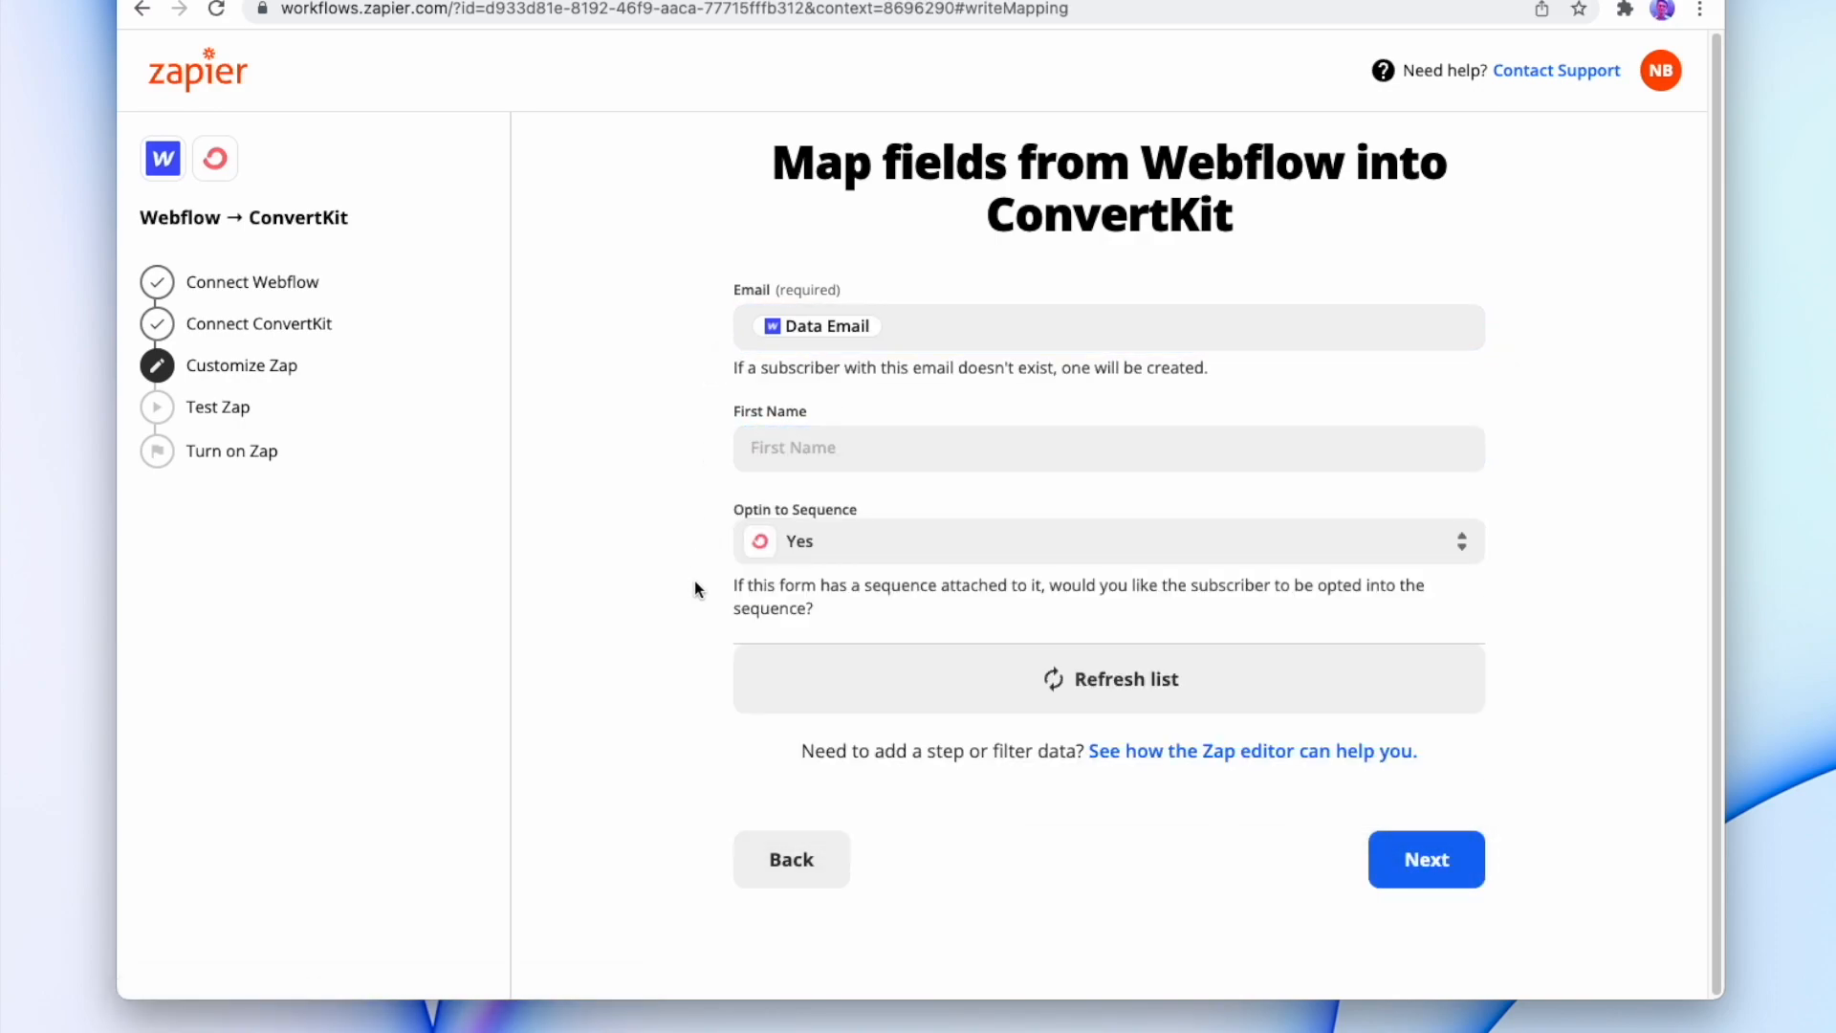
Set Optin to Sequence to No and proceed to testing the Zap.
click(818, 553)
click(822, 604)
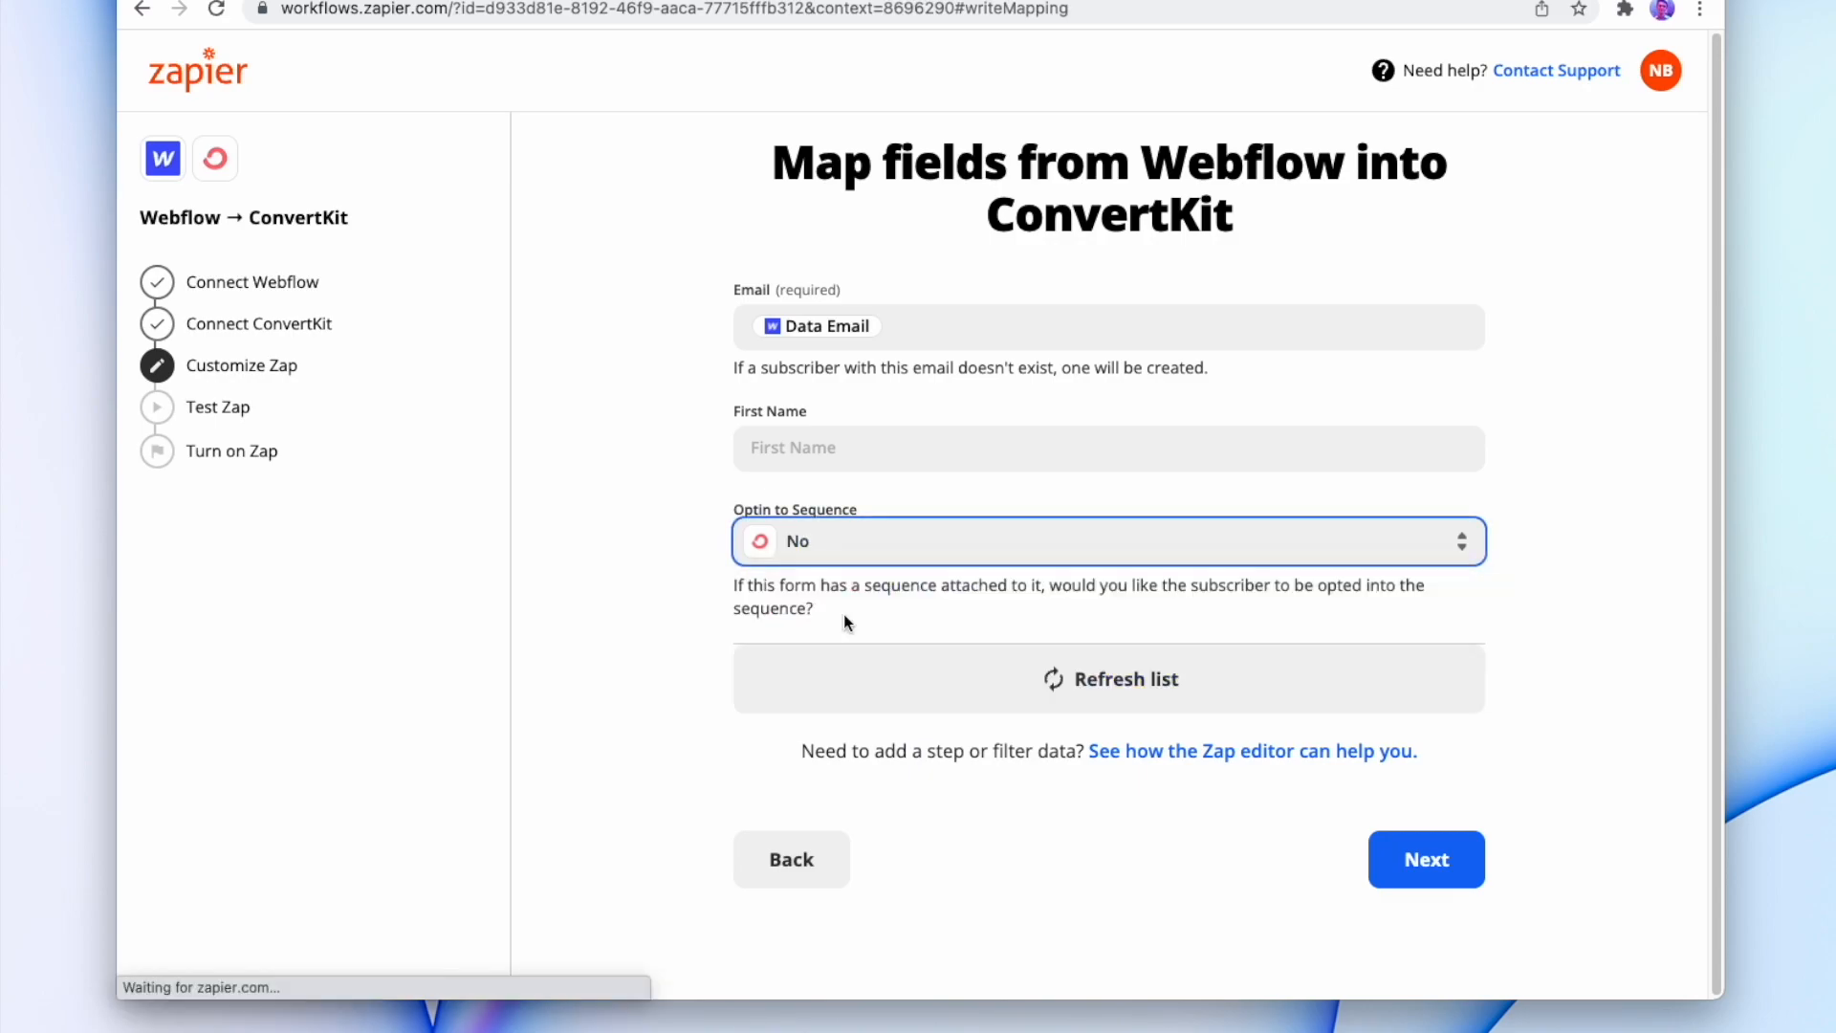
click(1429, 861)
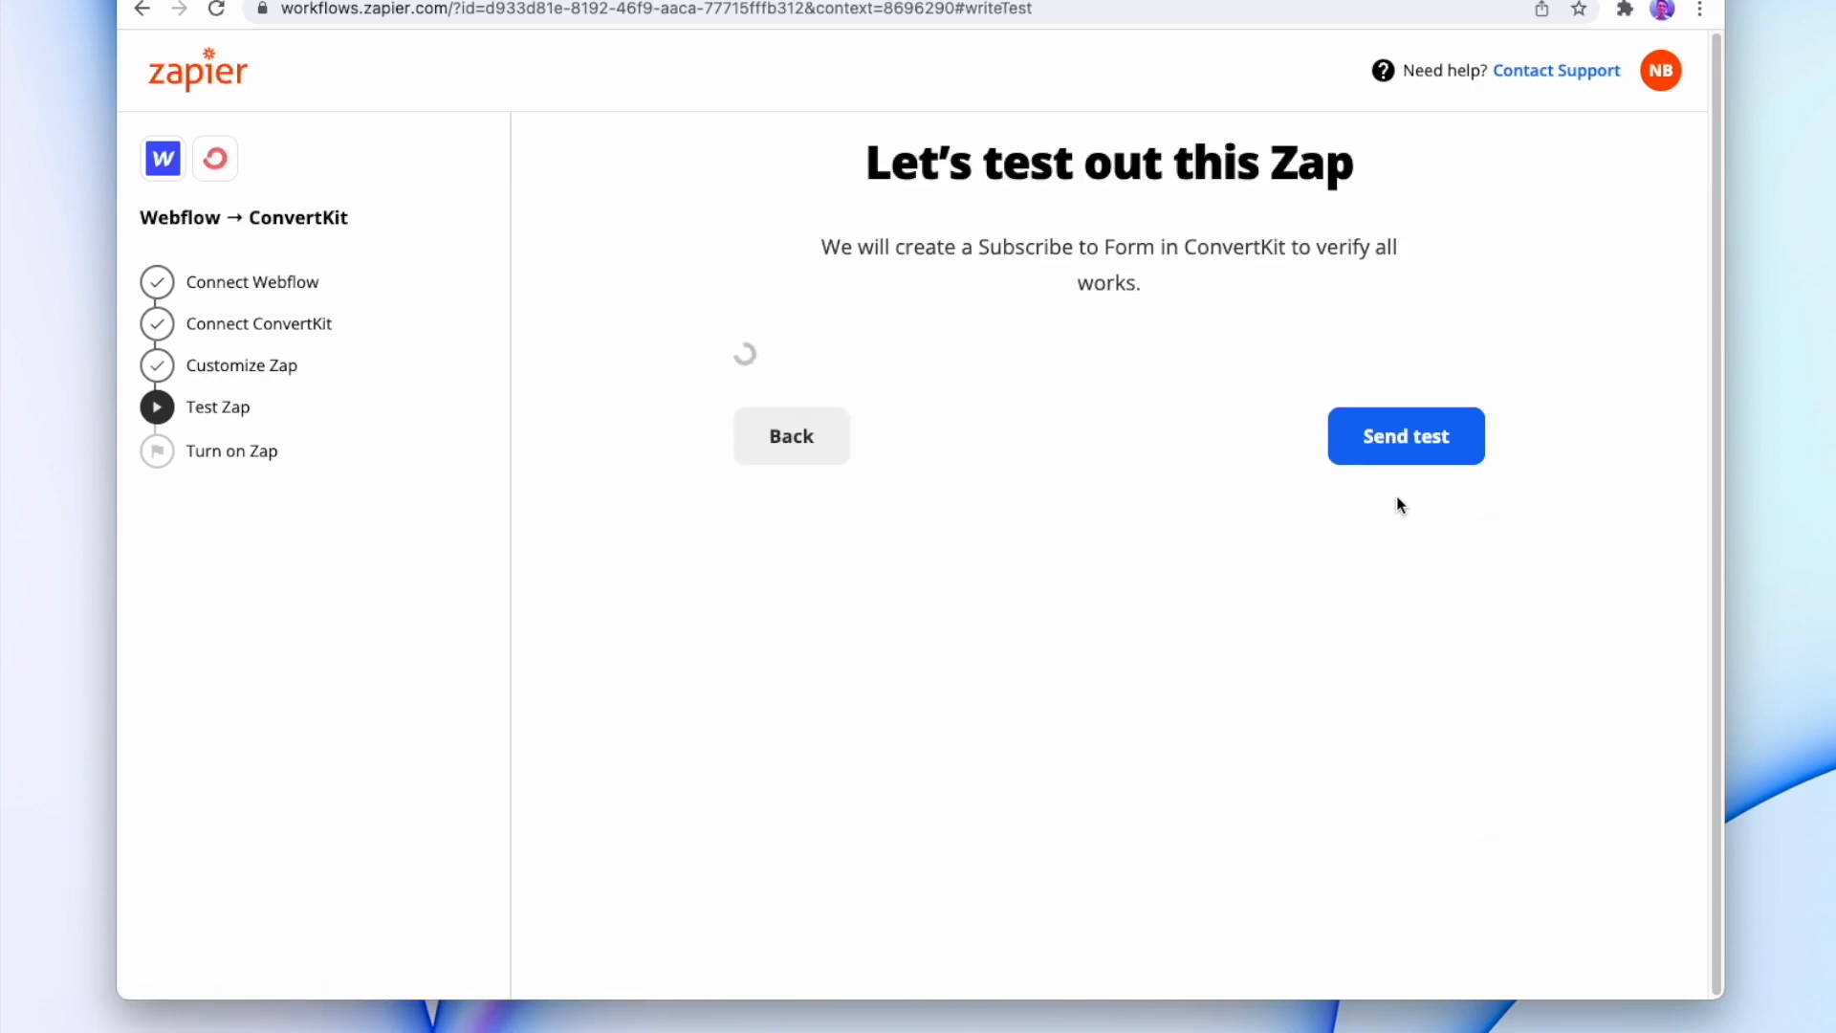
Send a test subscriber to the ConvertKit form and turn on the Zap.
click(1399, 653)
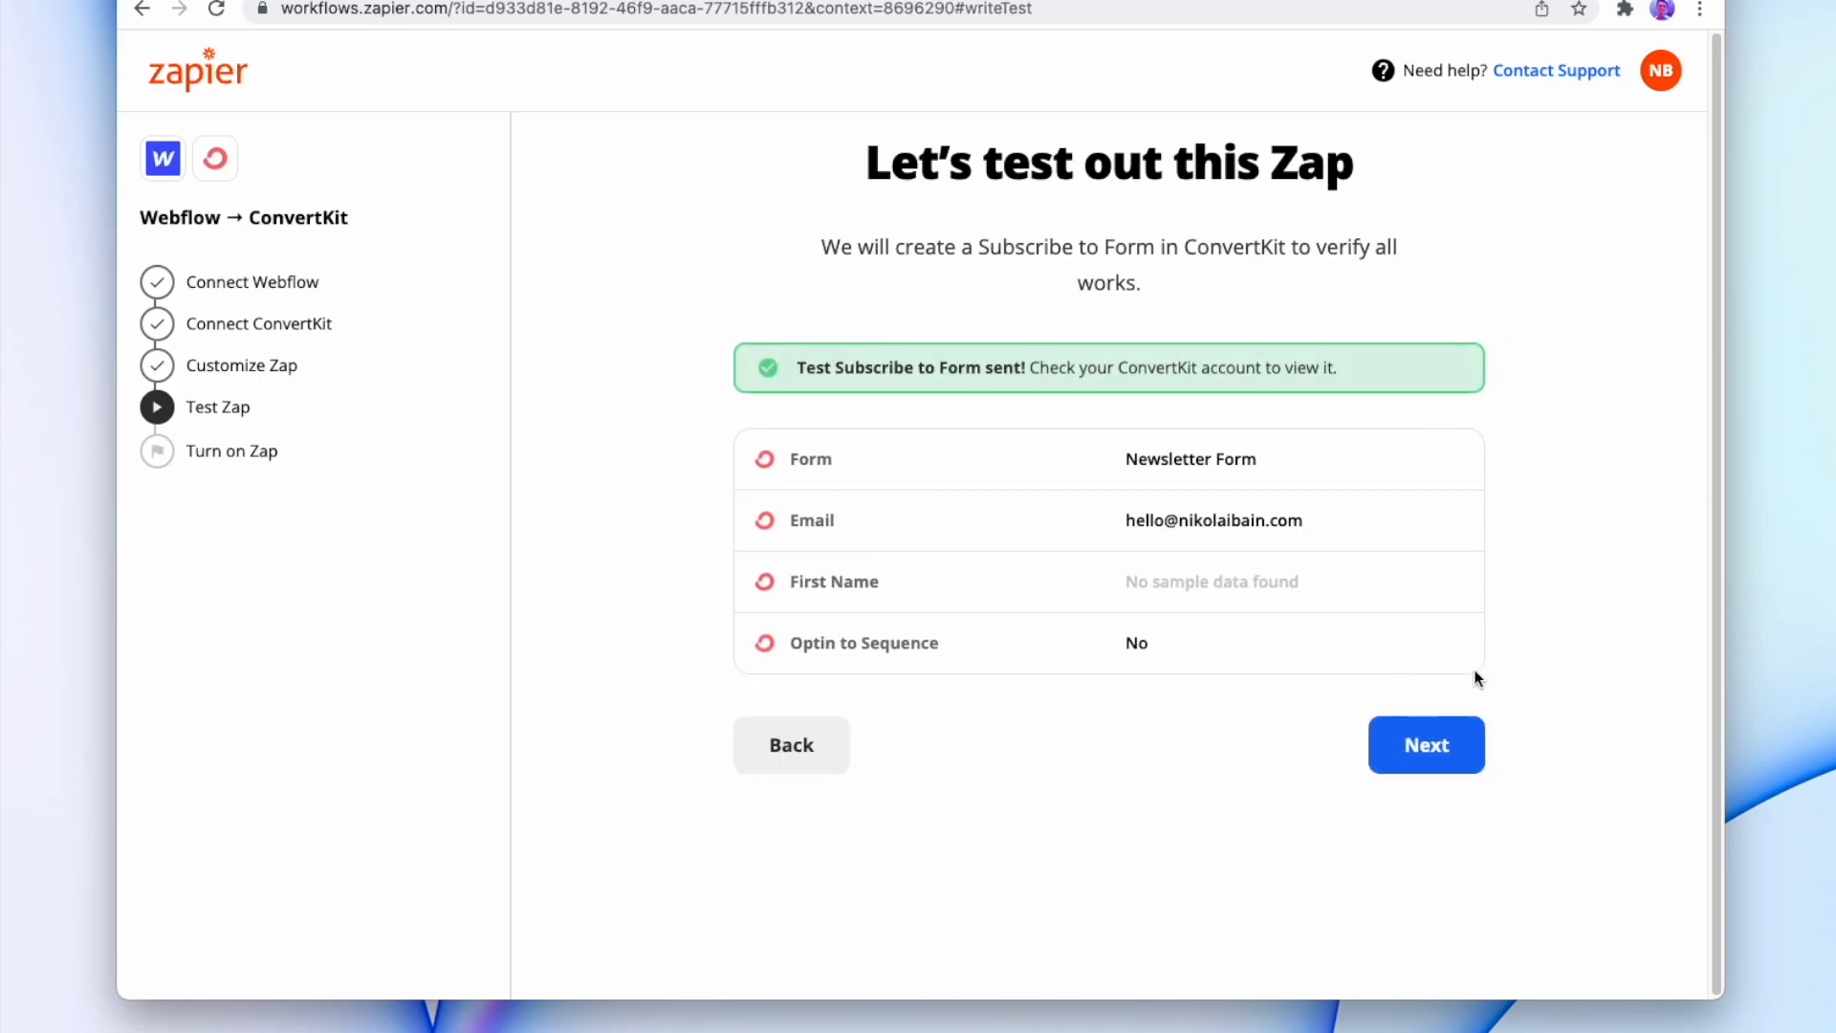
click(1439, 737)
click(1410, 691)
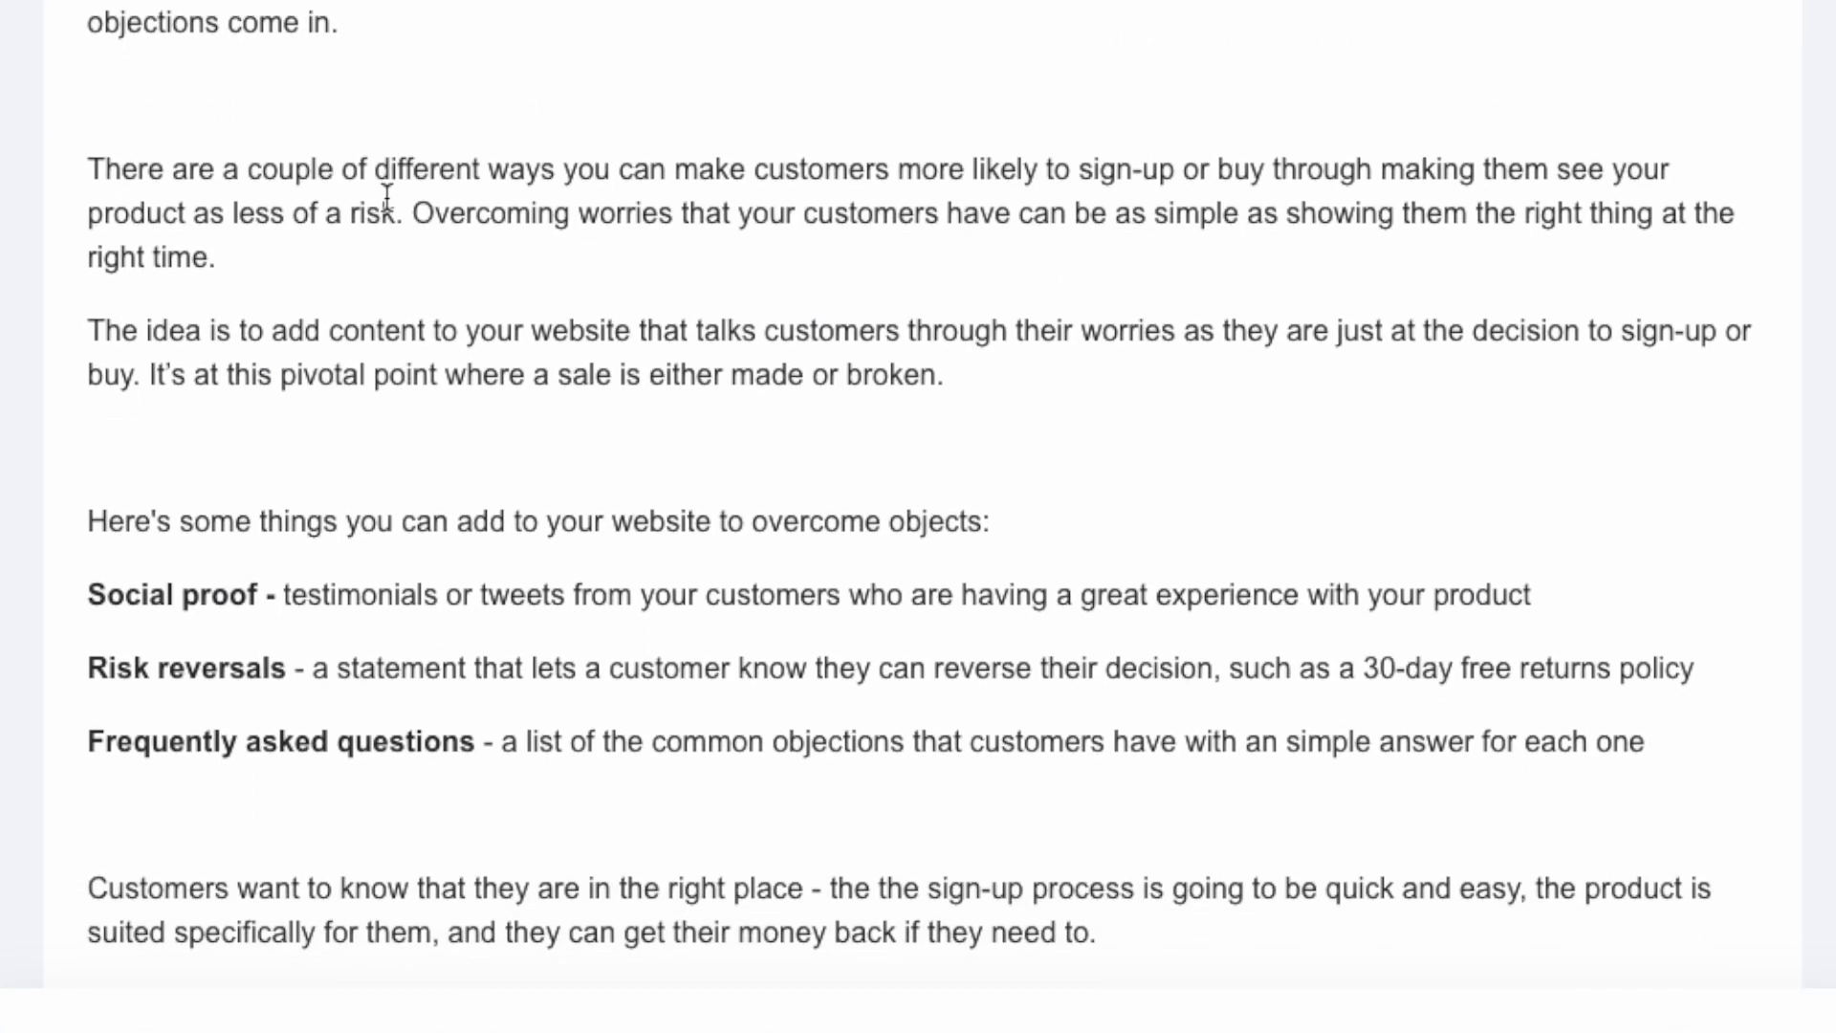
scroll(386, 194, down, 2)
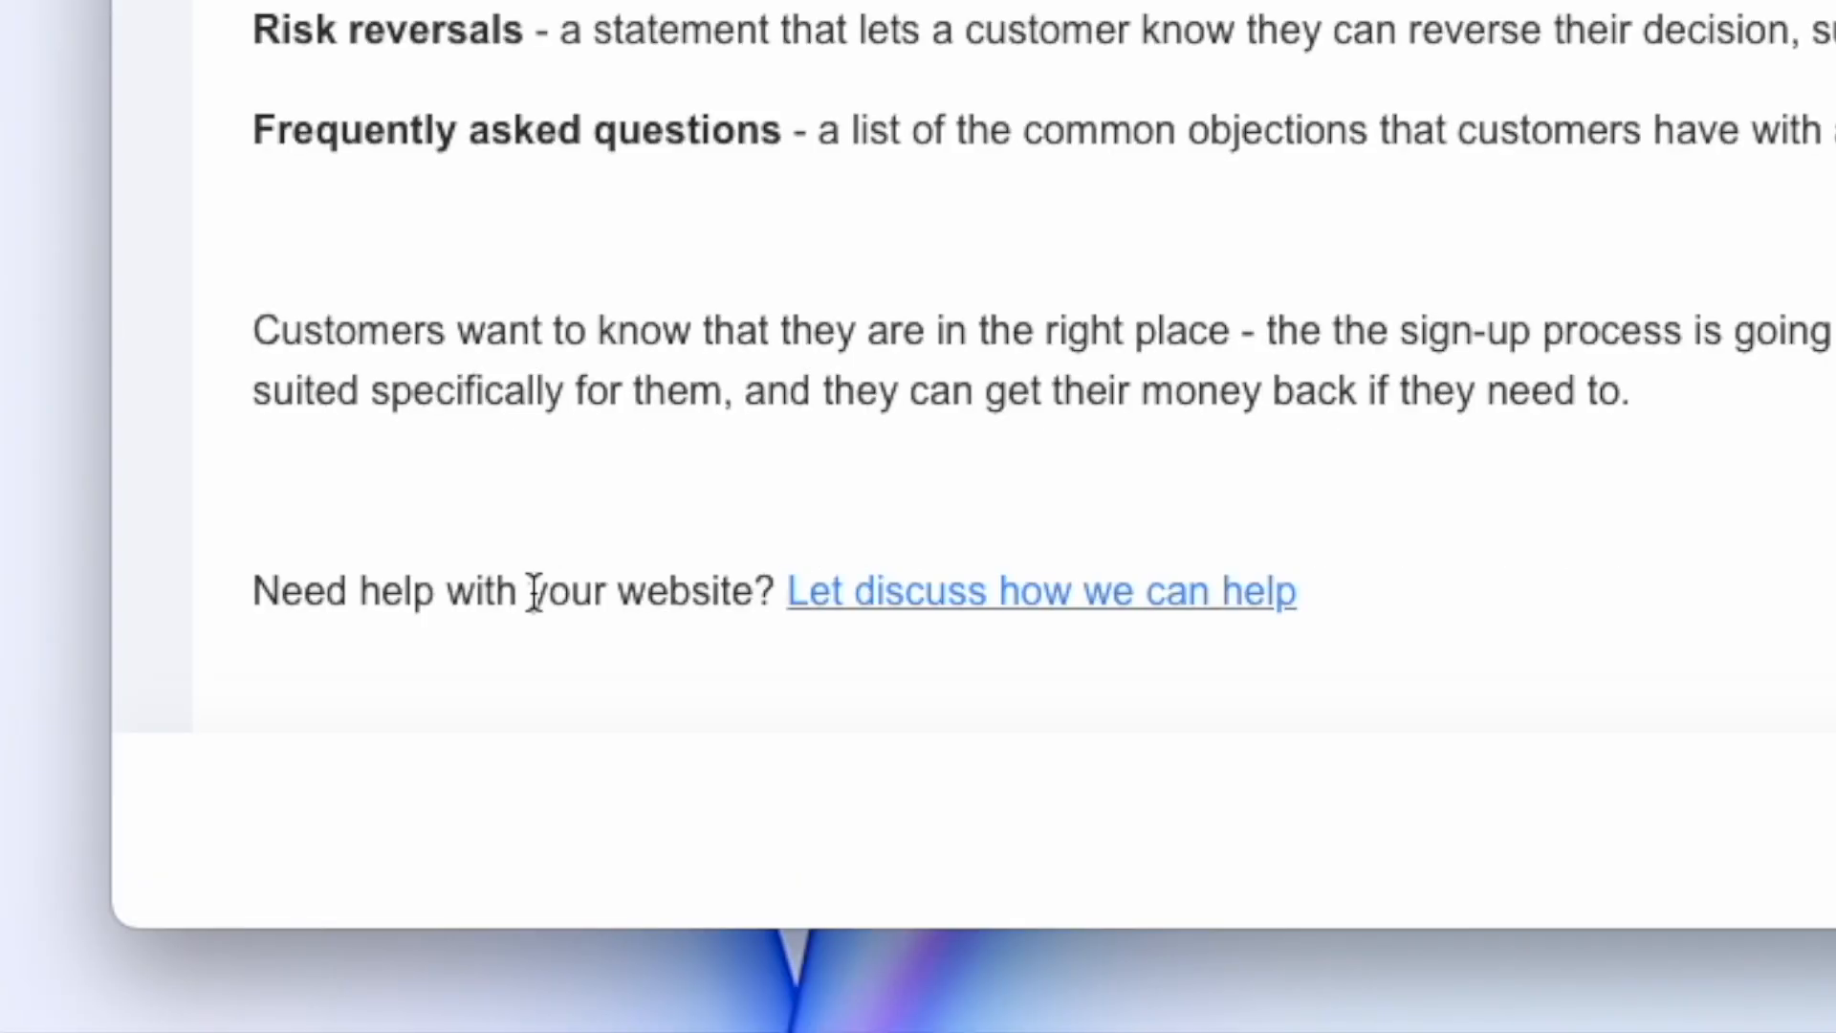